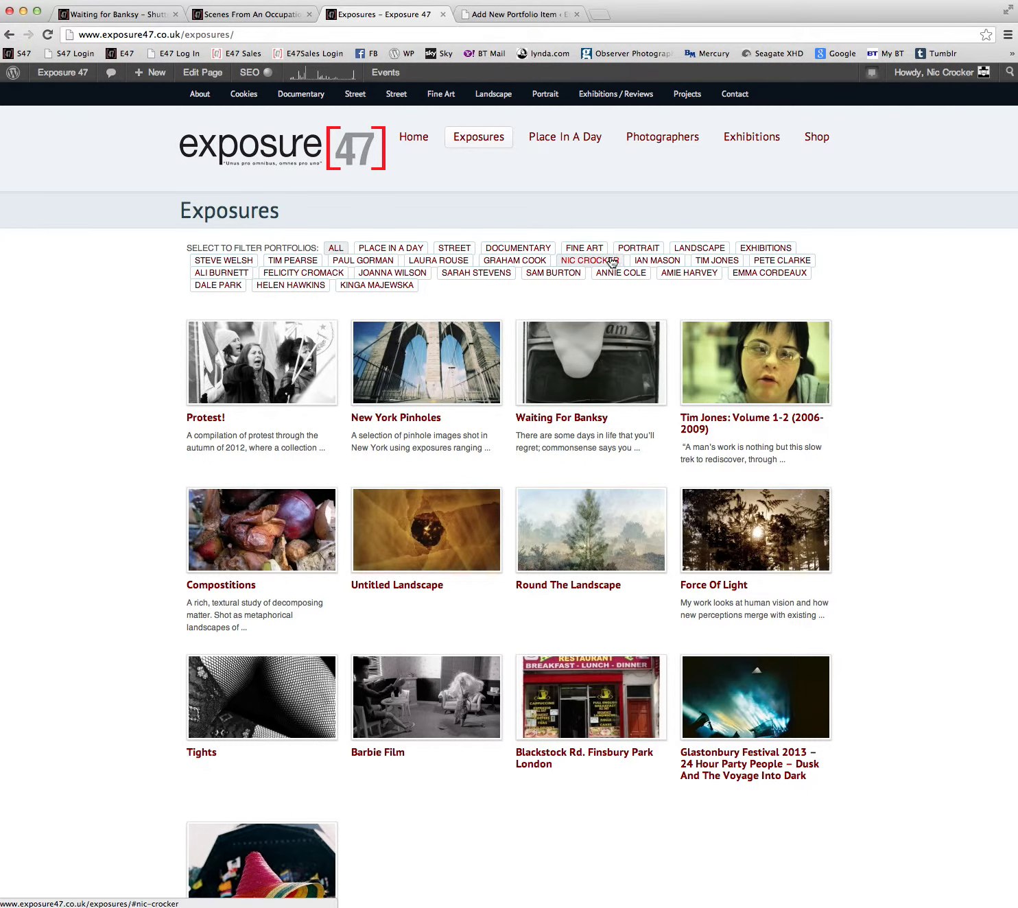
Filter the Exposures page by one photographer and by Portrait, then restore the view of all portfolios.
left_click(580, 264)
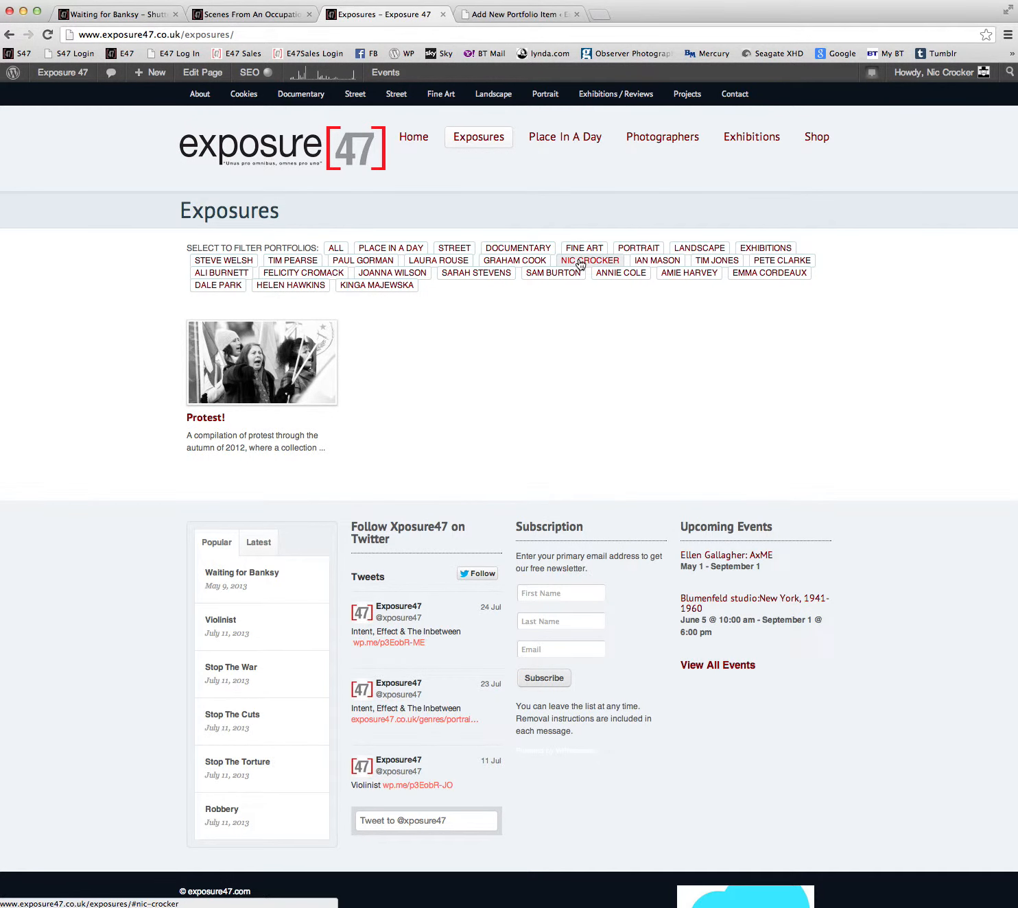
left_click(640, 248)
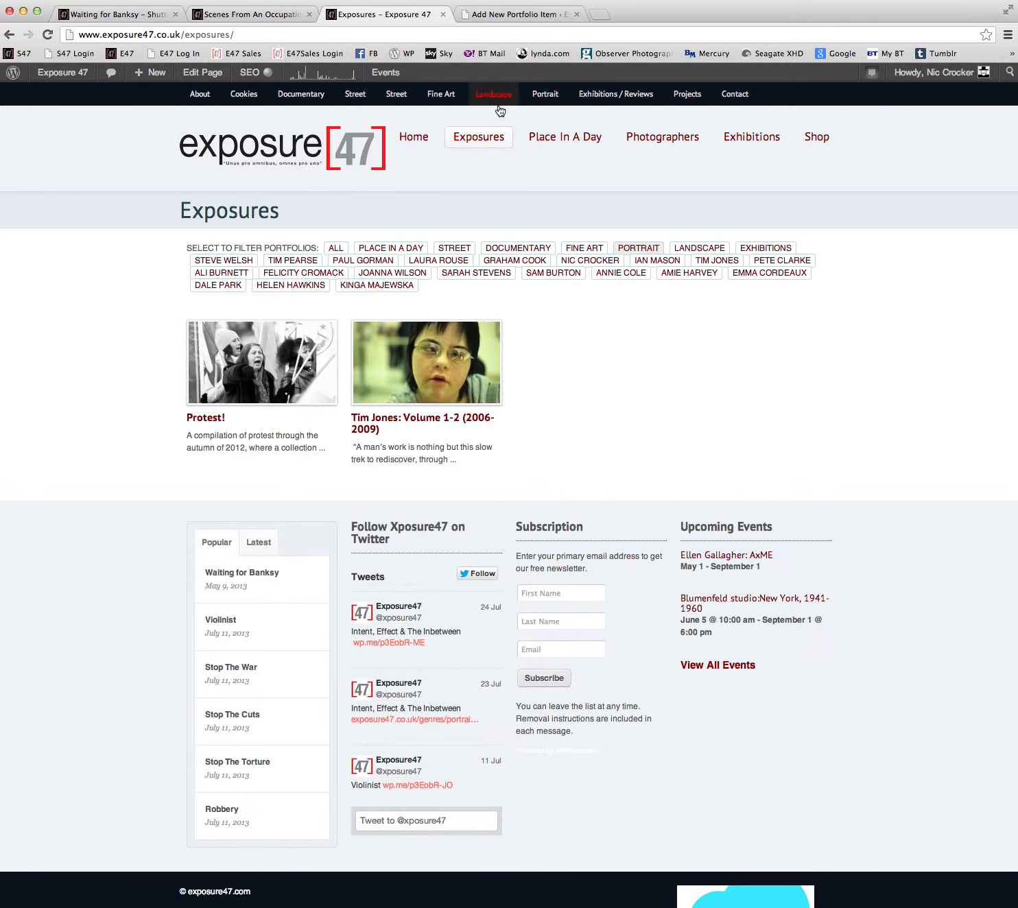
left_click(516, 14)
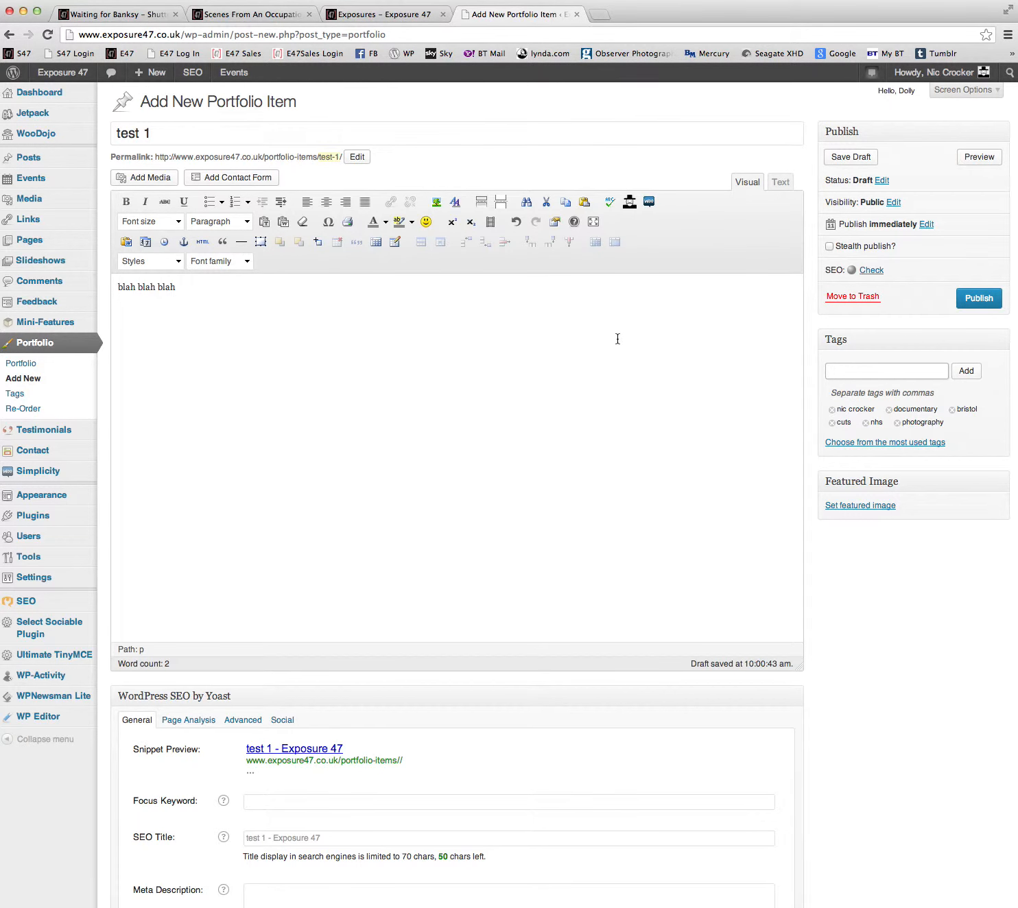
left_click(387, 20)
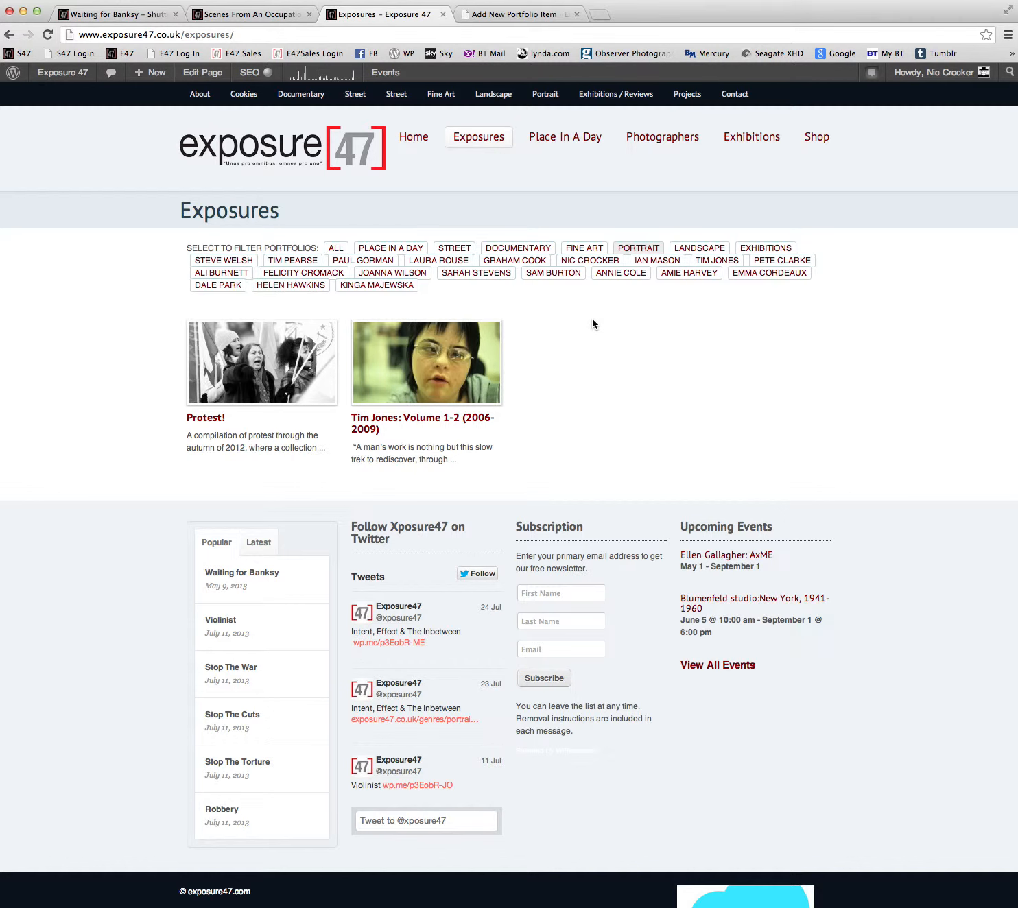
left_click(338, 250)
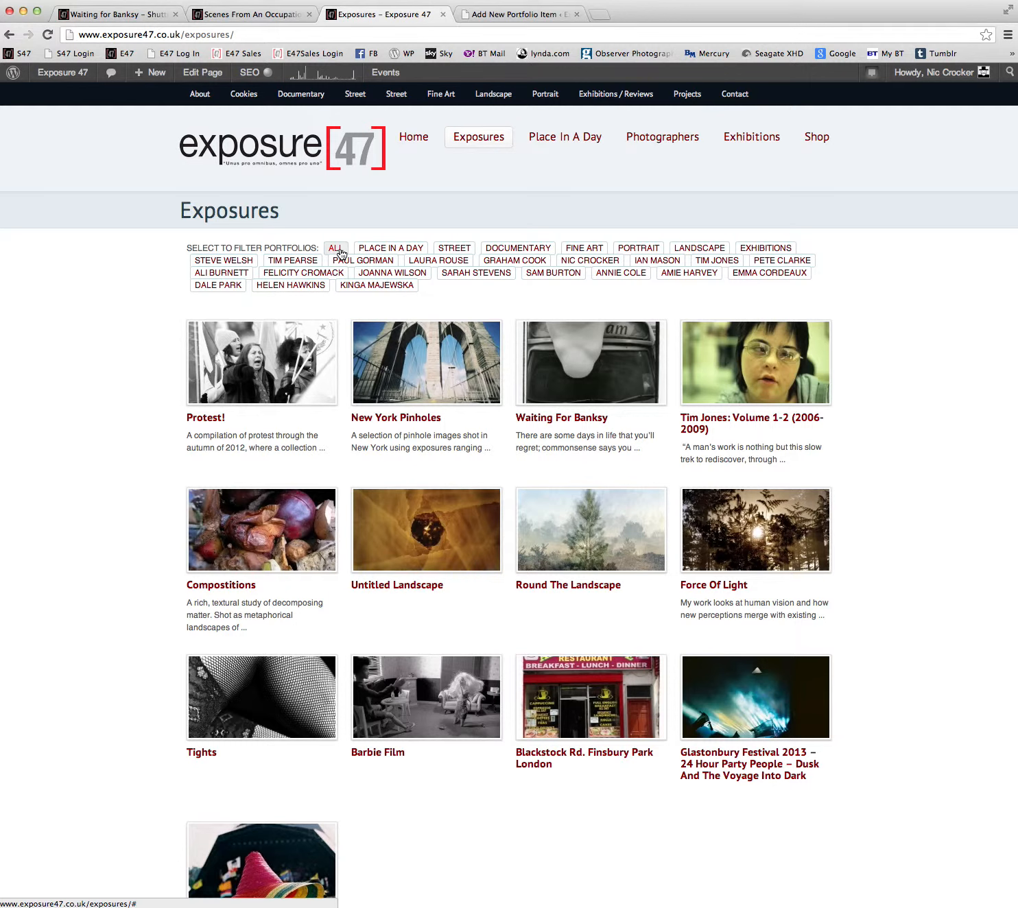
Upload NHS Demo 1 Dec-2751.jpg from the Desktop and set it as the new portfolio item's featured image.
left_click(520, 22)
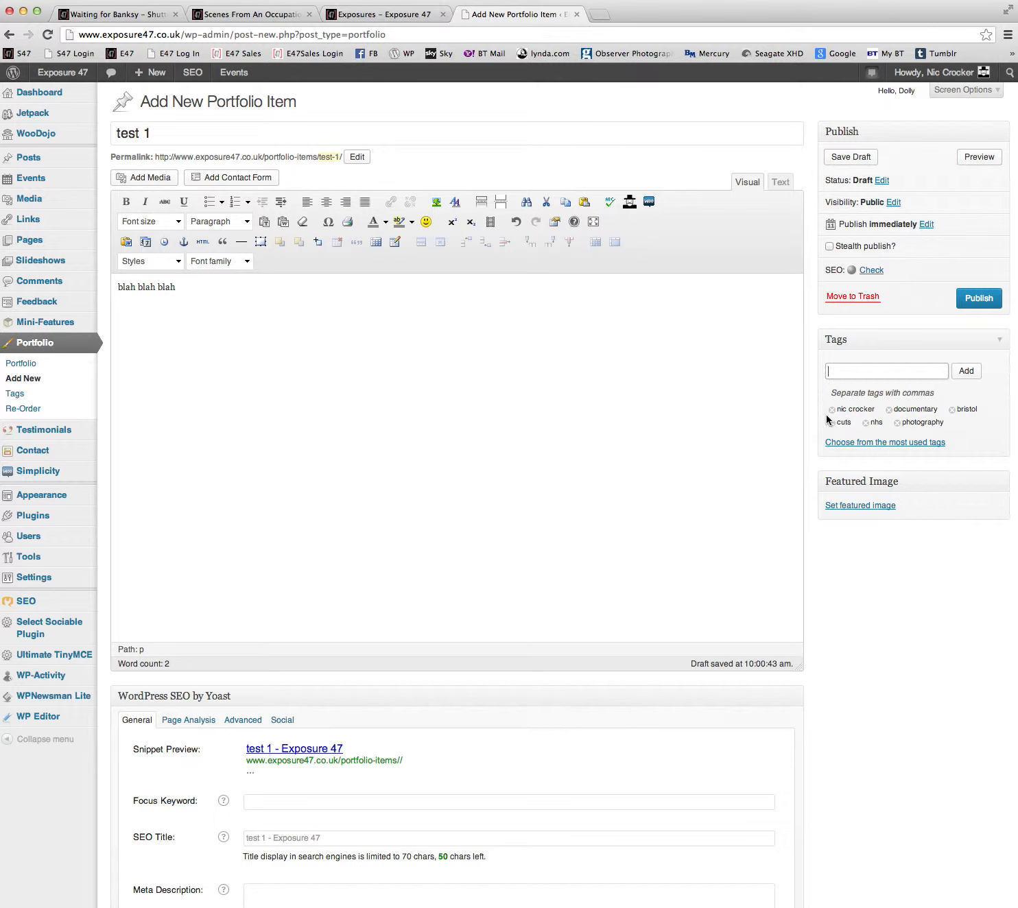
left_click(433, 475)
left_click(877, 508)
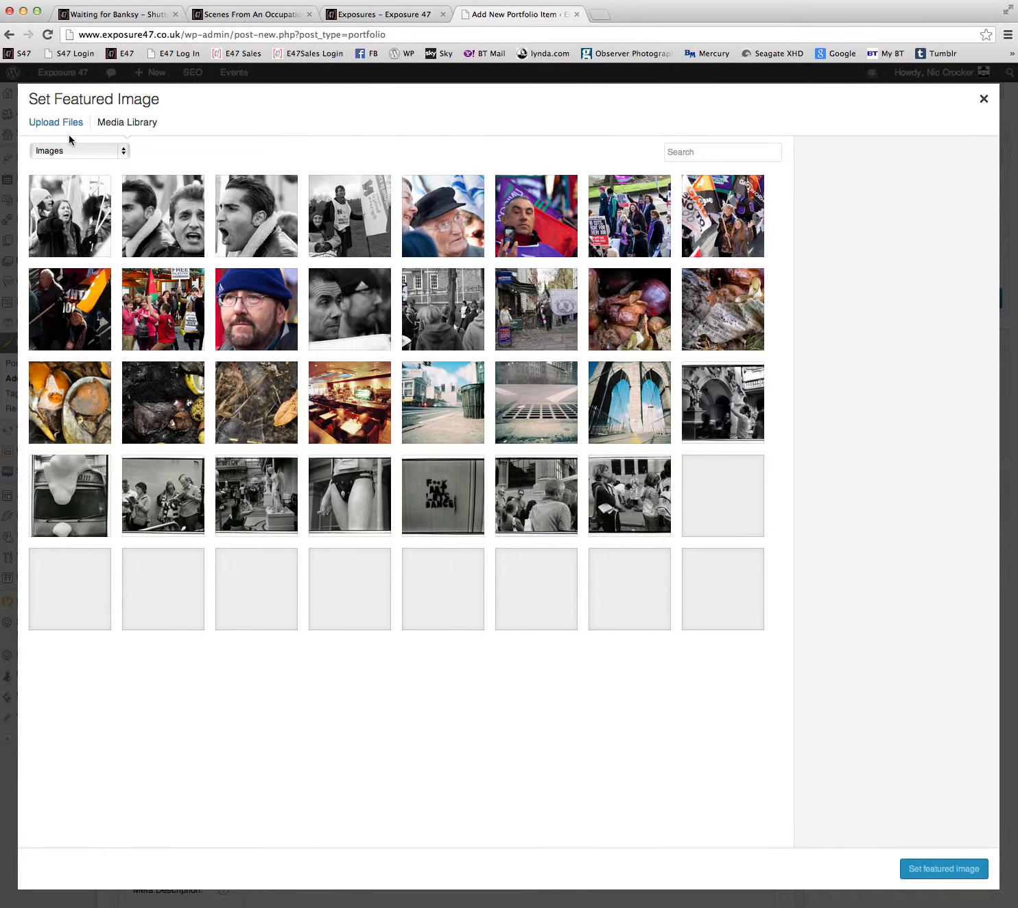
left_click(68, 126)
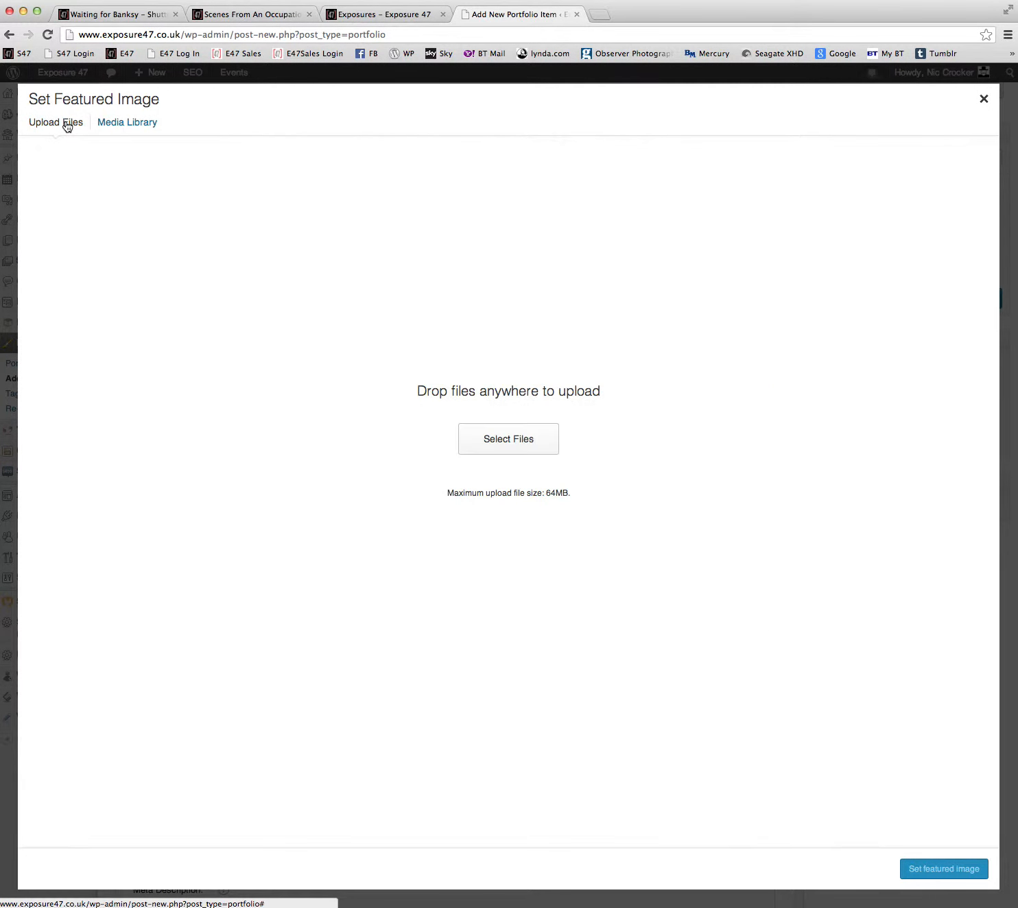
left_click_drag(641, 10, 484, 1)
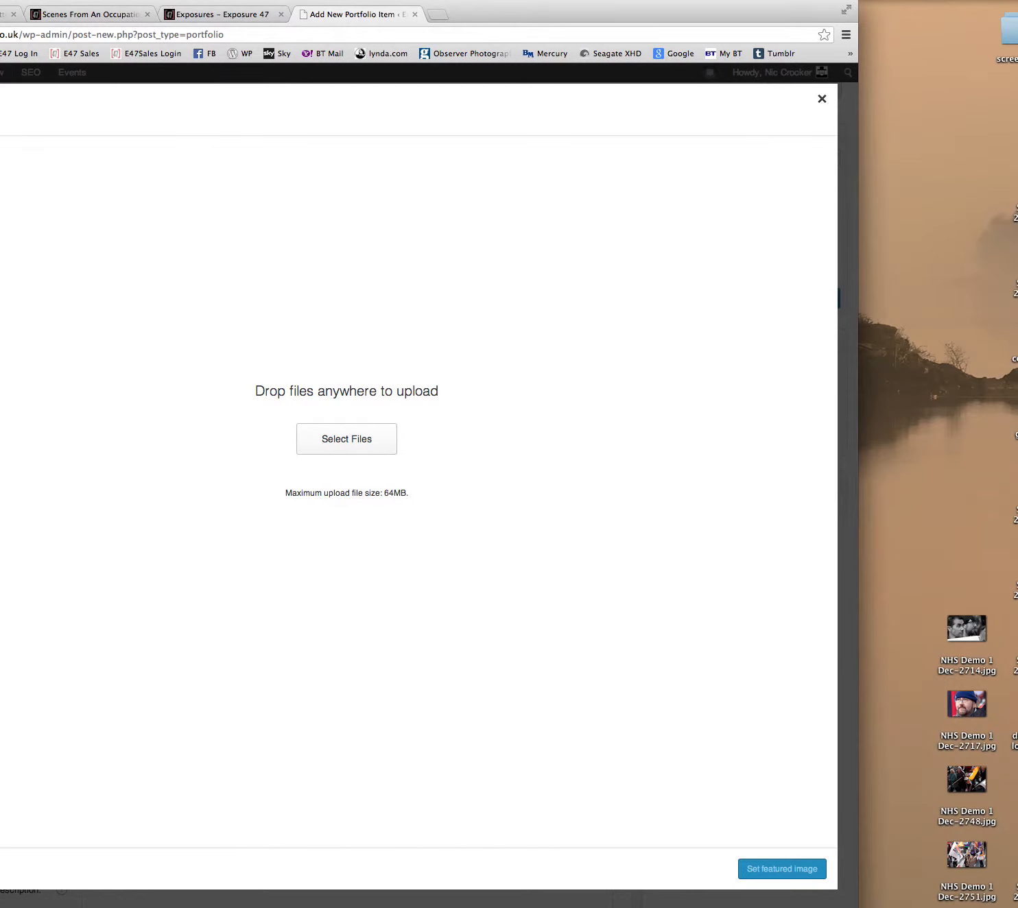
left_click(338, 447)
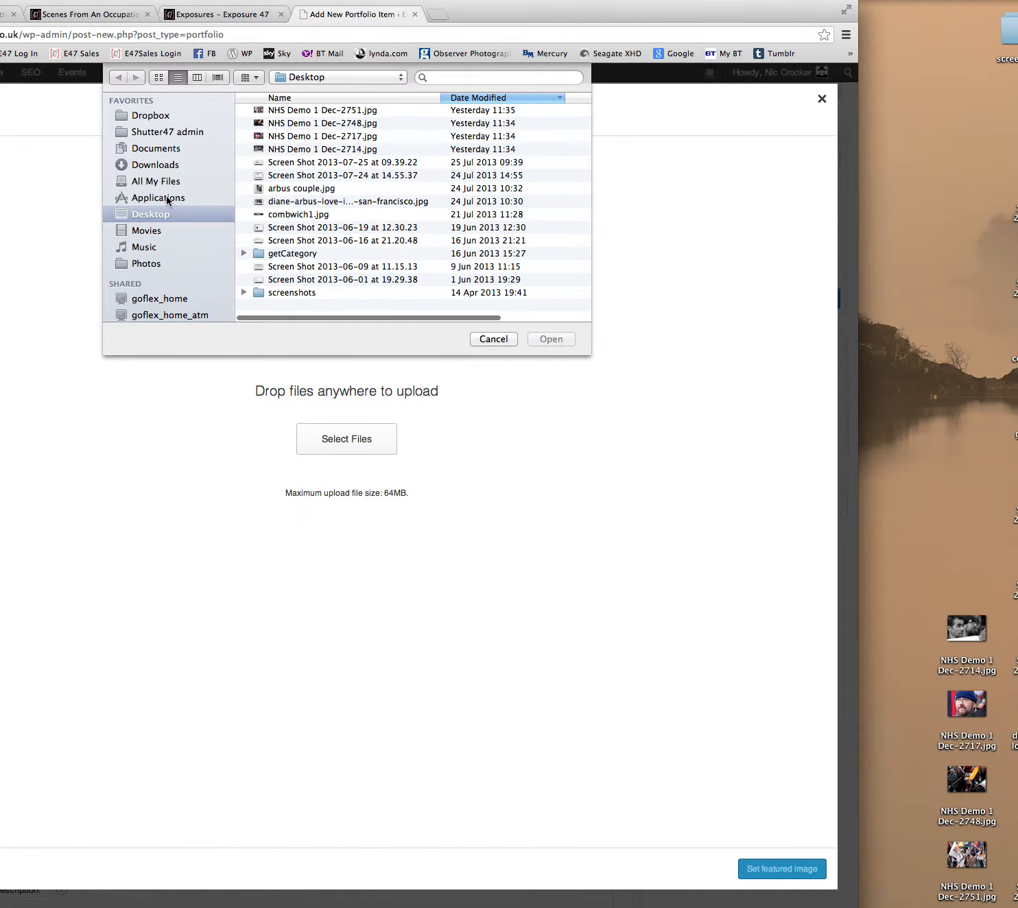
left_click(319, 112)
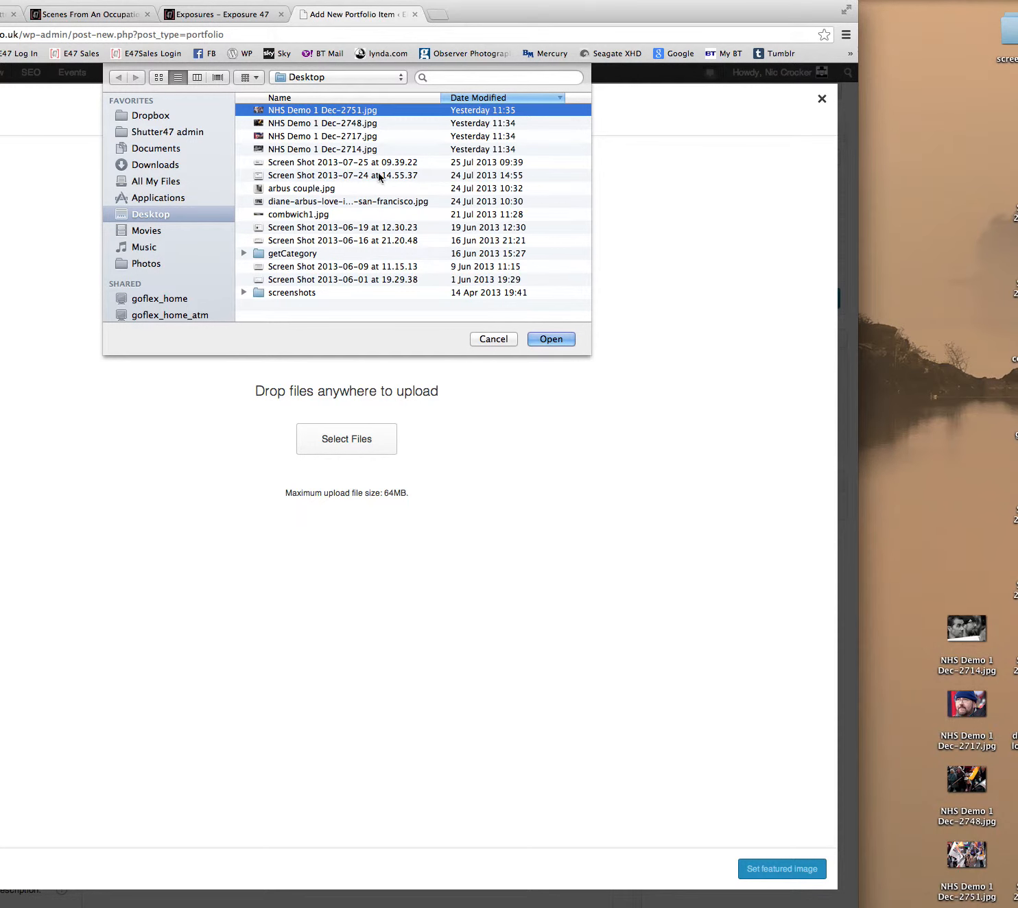
left_click(540, 340)
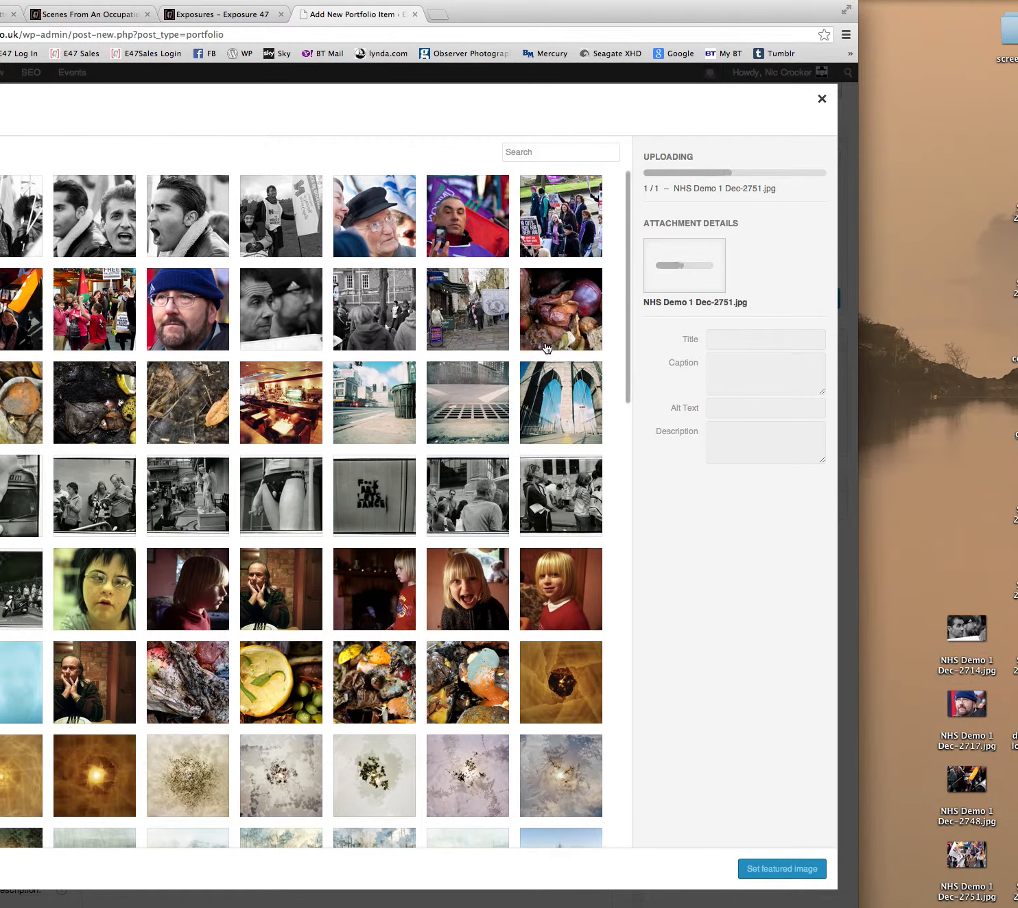
left_click_drag(509, 8, 671, 4)
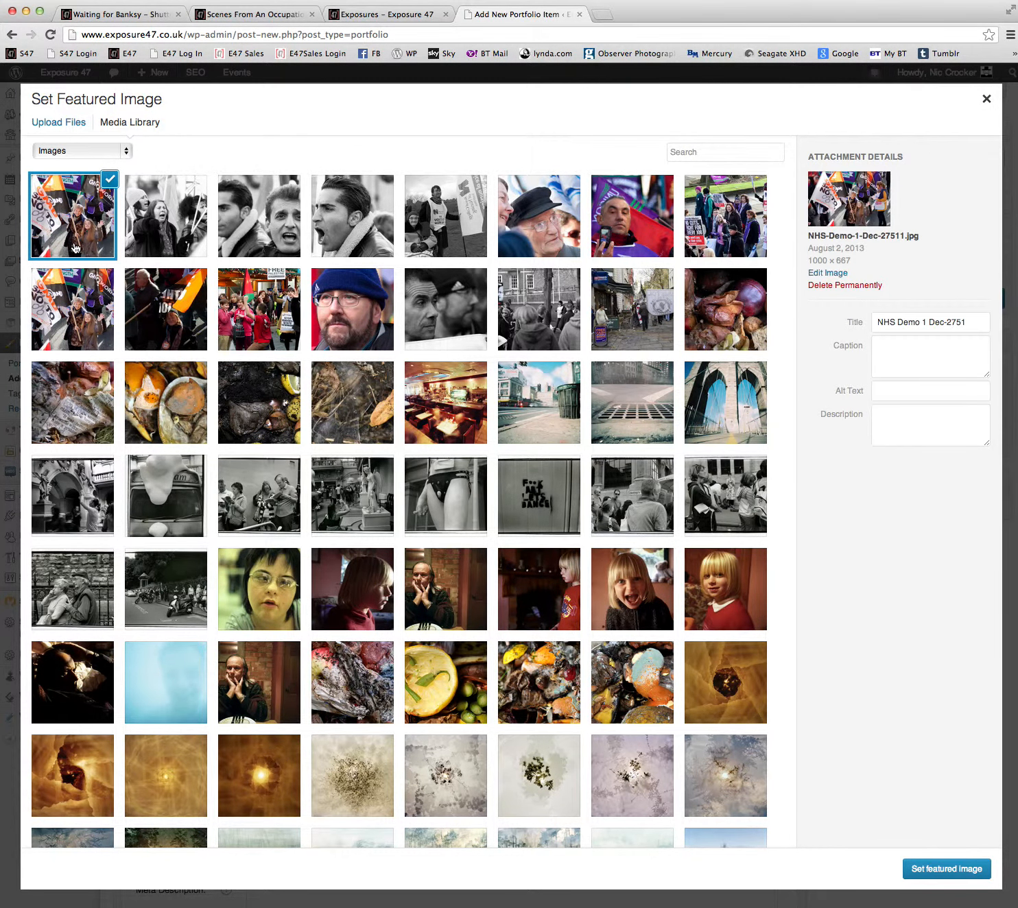
left_click(934, 870)
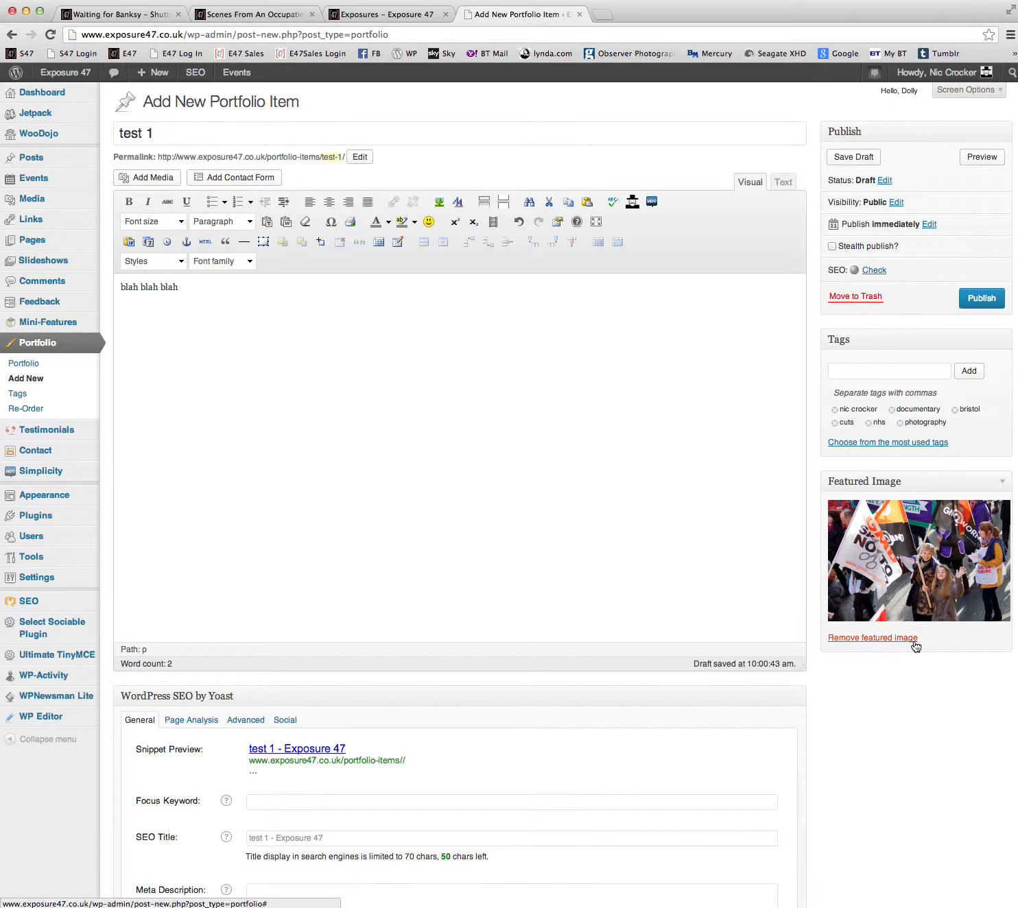
Upload NHS Demo 1 Dec-2748.jpg from the Desktop and make it the portfolio item's featured image.
left_click(930, 554)
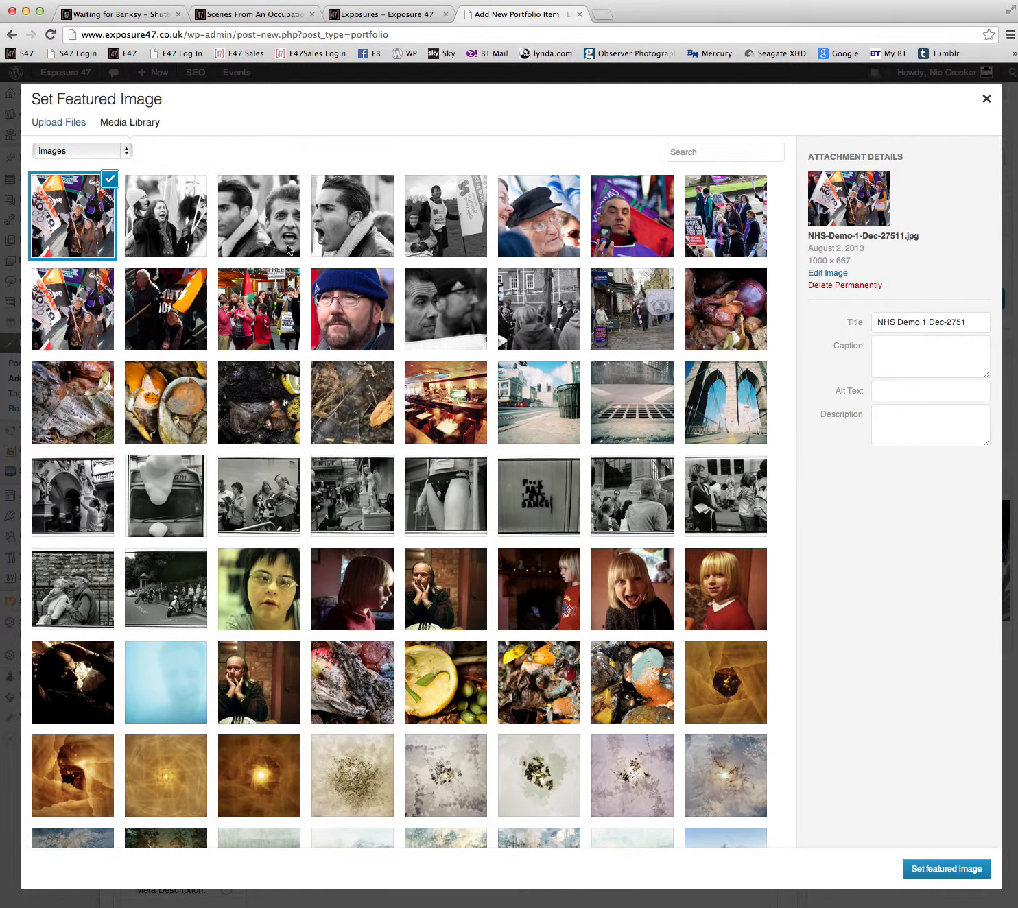
left_click(46, 129)
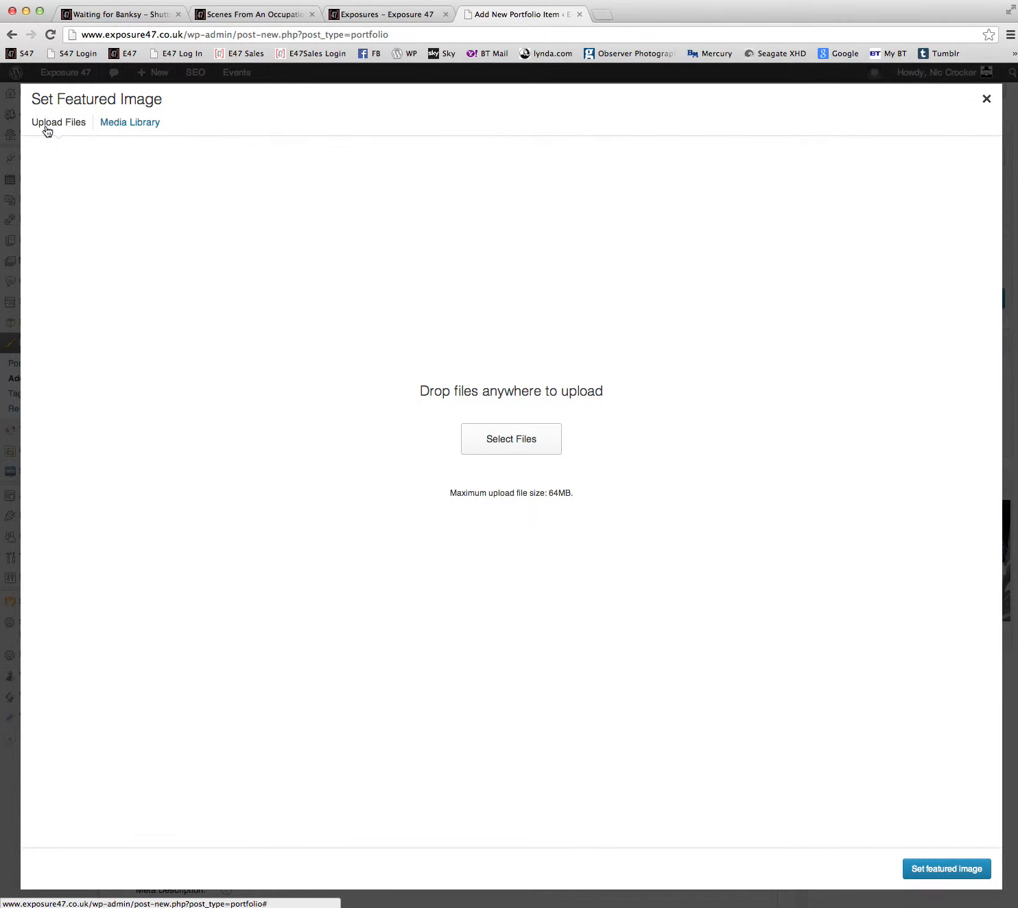
left_click(529, 437)
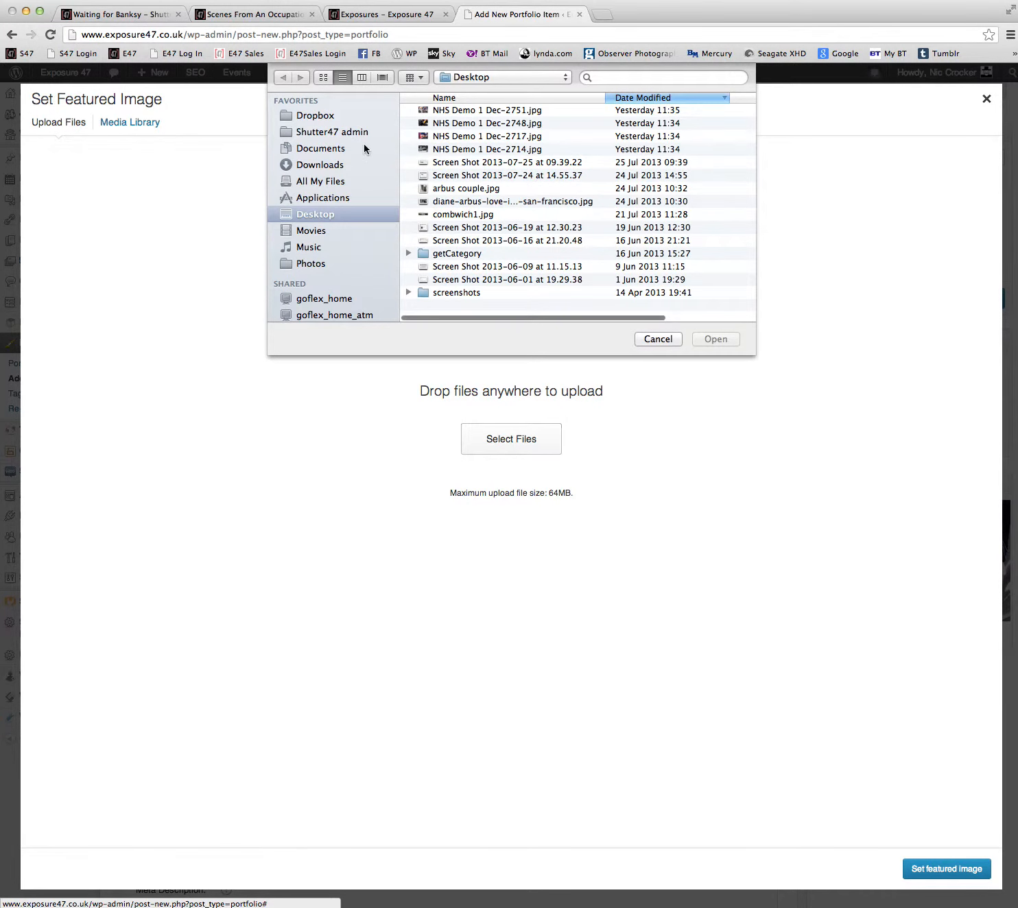
left_click(447, 123)
left_click(734, 339)
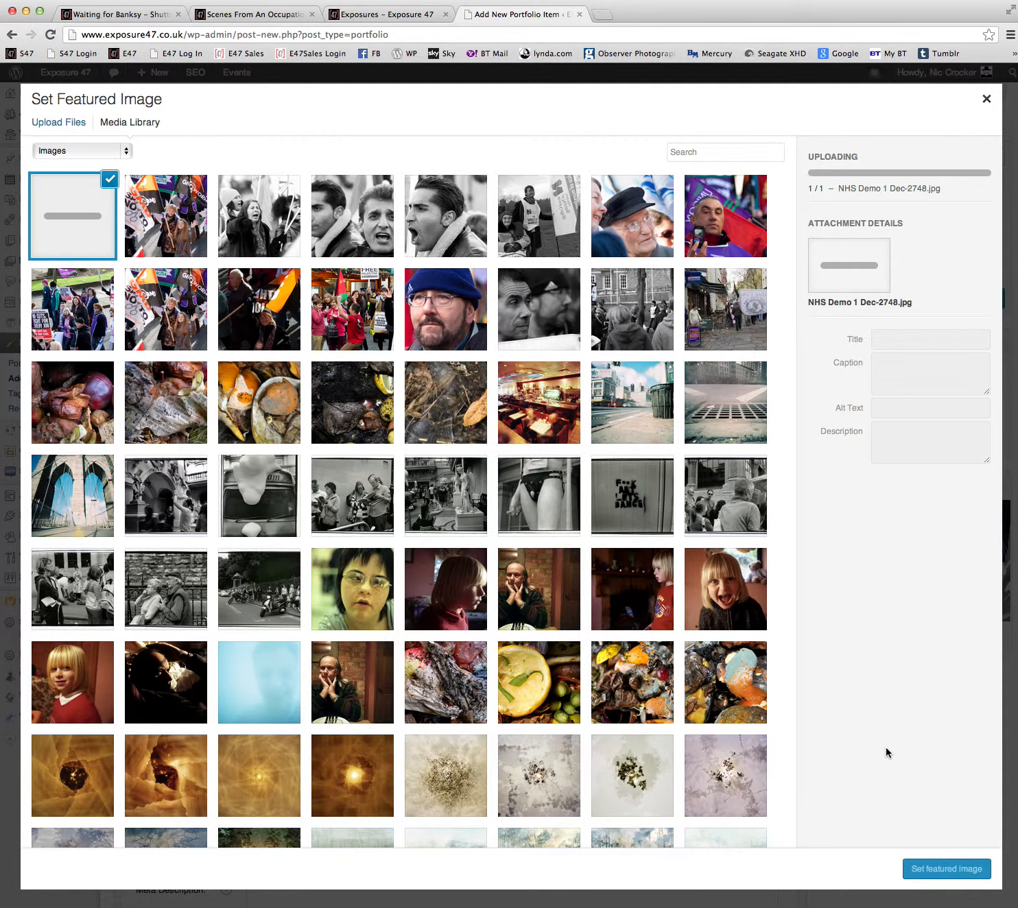
left_click(934, 870)
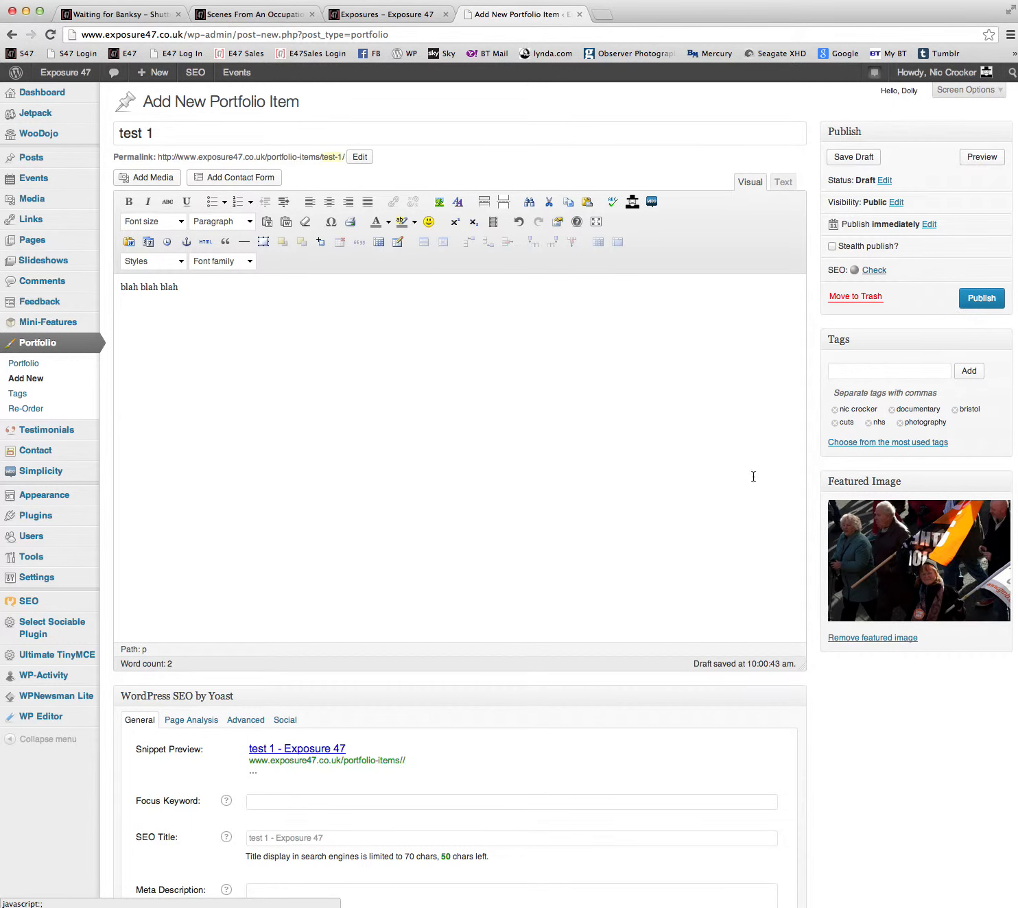
Upload NHS Demo 1 Dec-2717.jpg from the Desktop and make it the portfolio item's featured image.
left_click(893, 571)
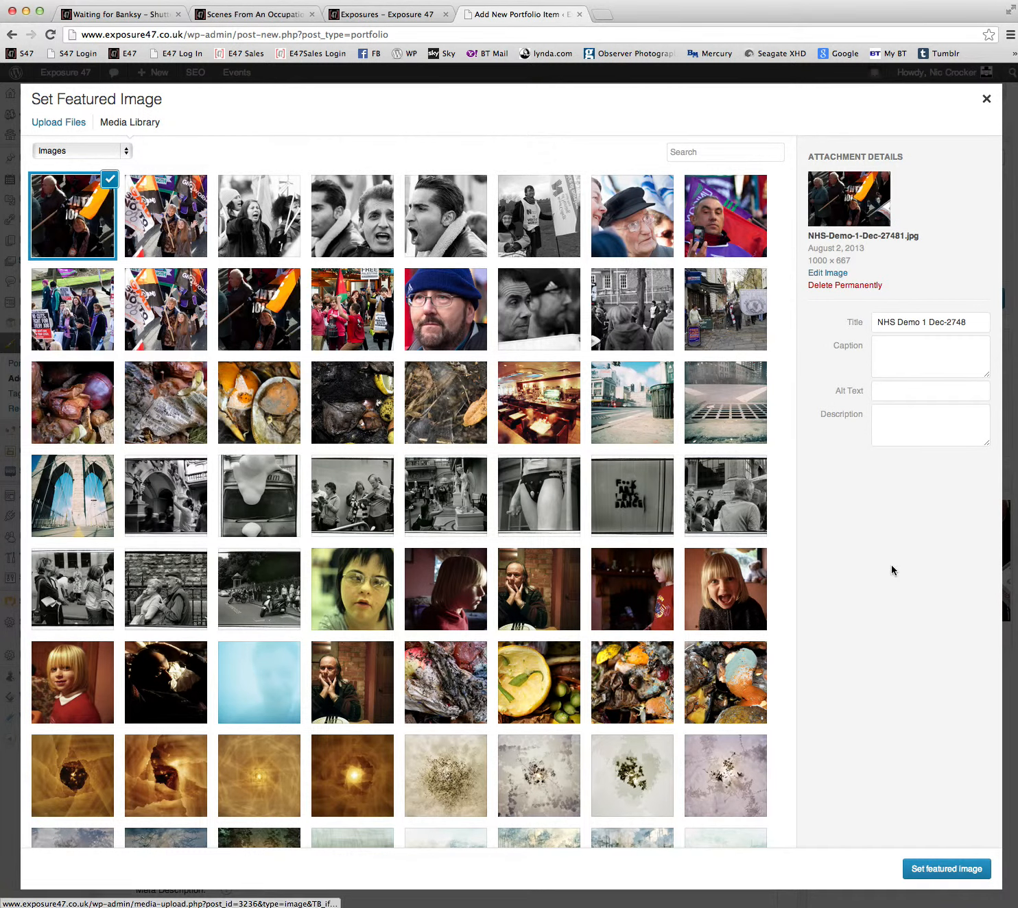
left_click(57, 123)
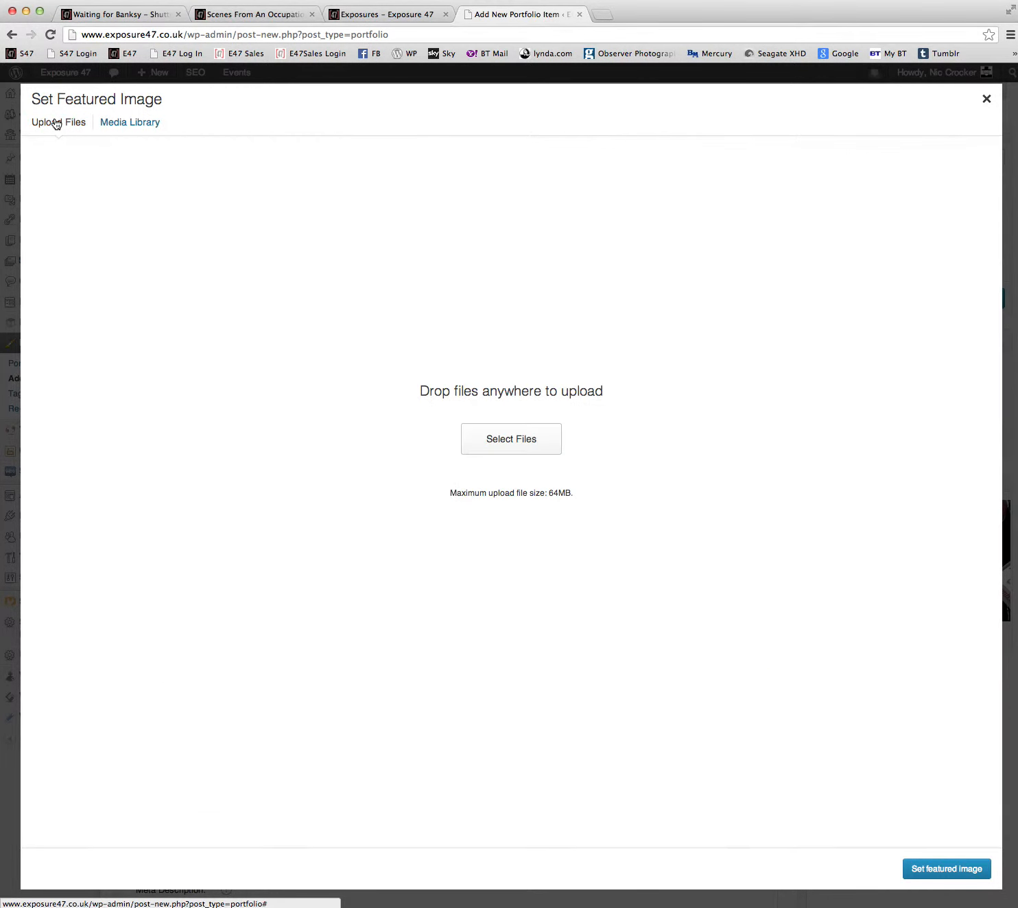
left_click(520, 435)
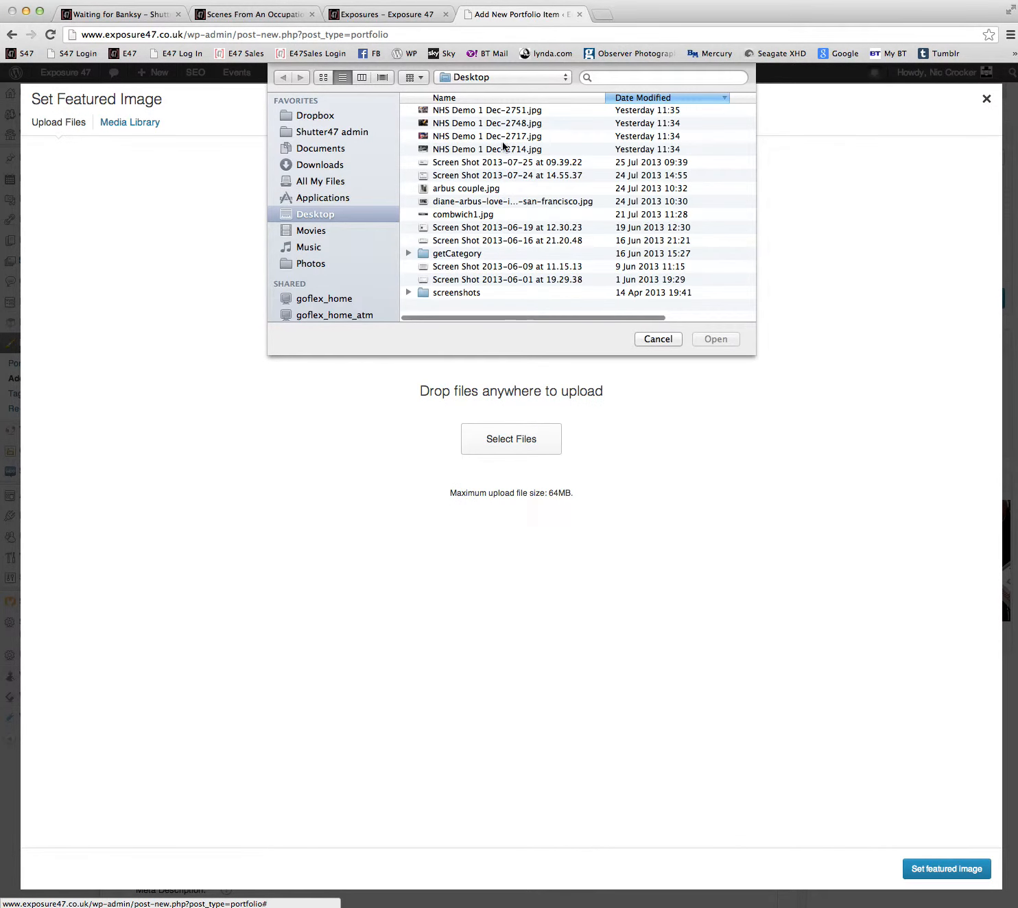
left_click(486, 132)
left_click(726, 344)
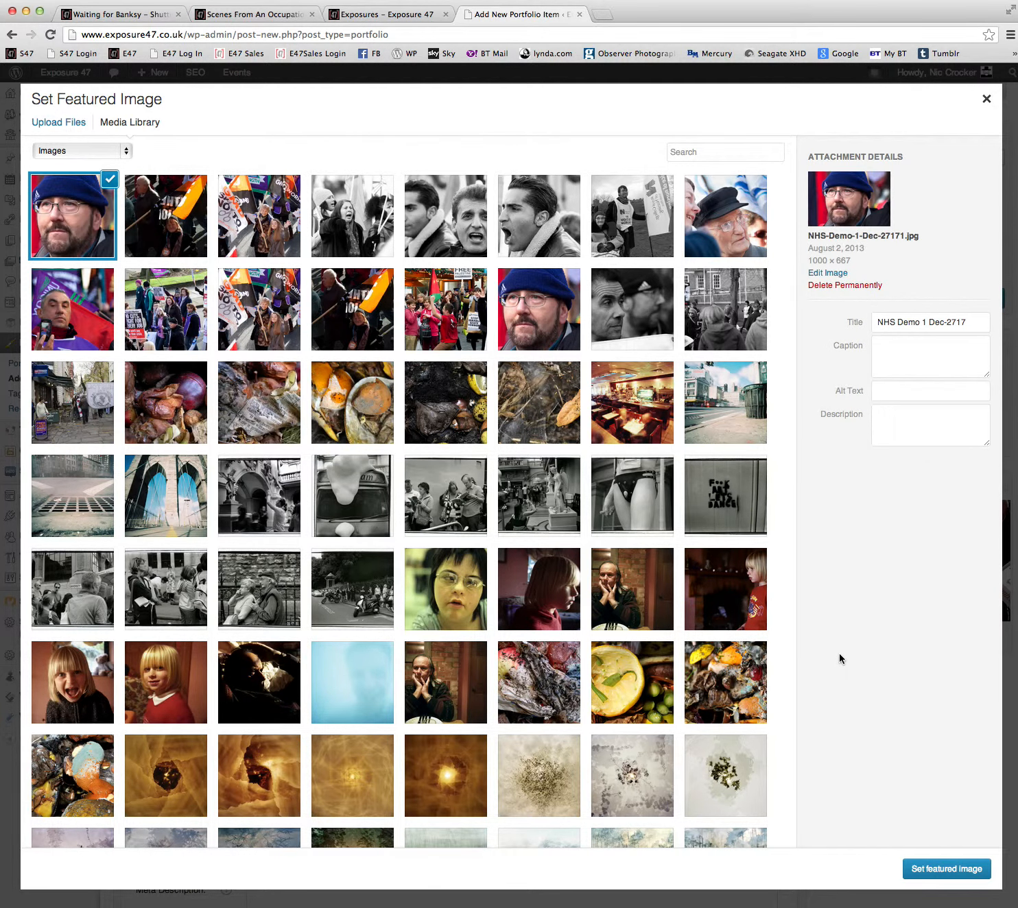
left_click(941, 871)
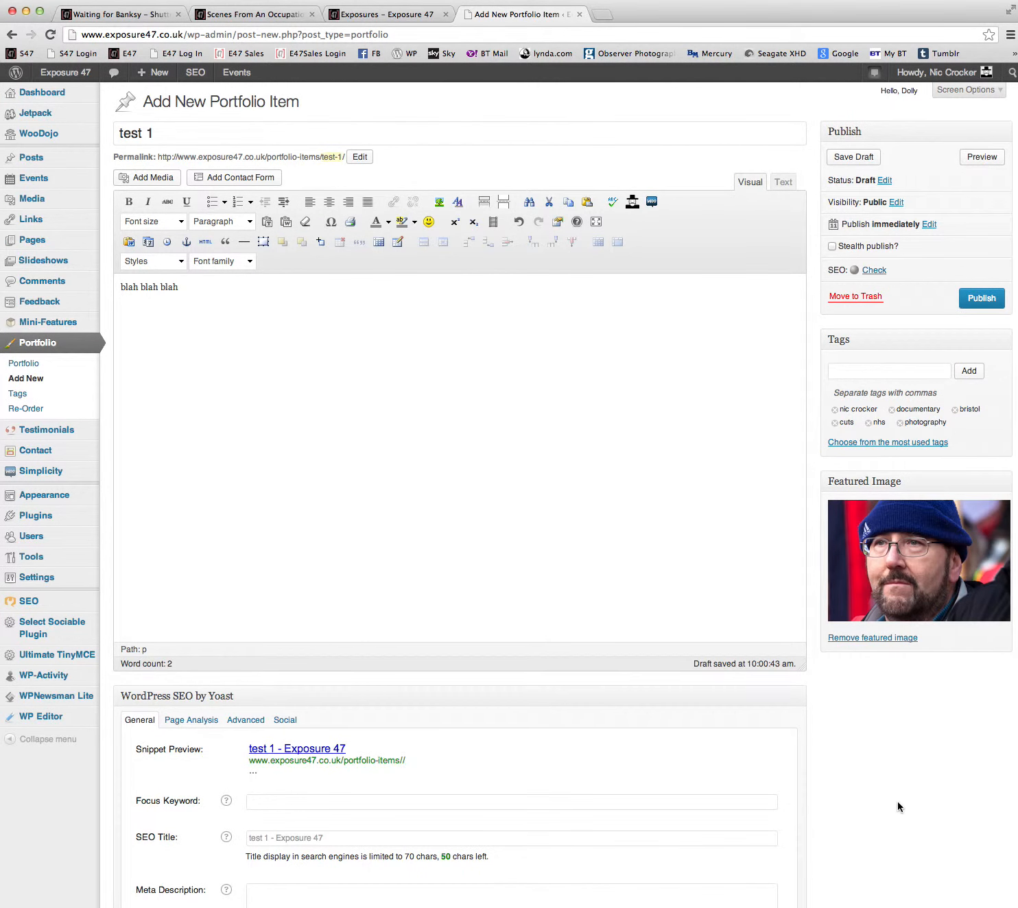
scroll(897, 807, "down", 5)
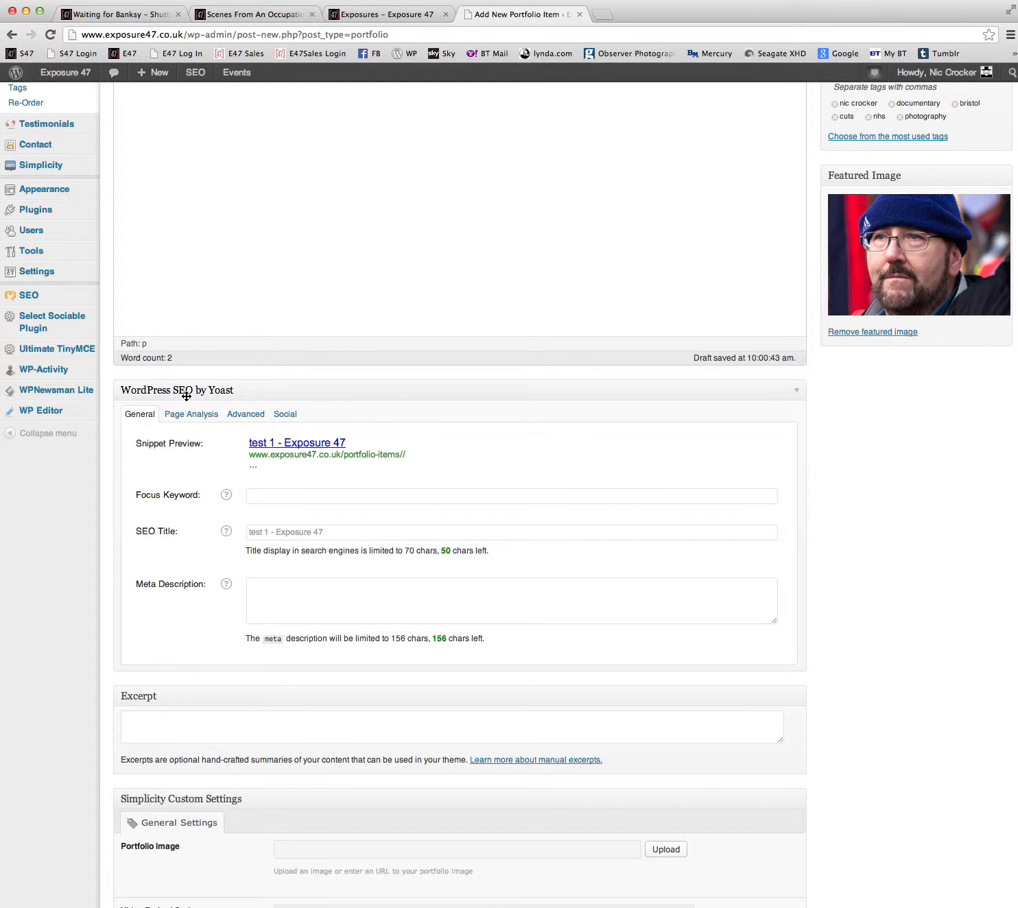
left_click(258, 496)
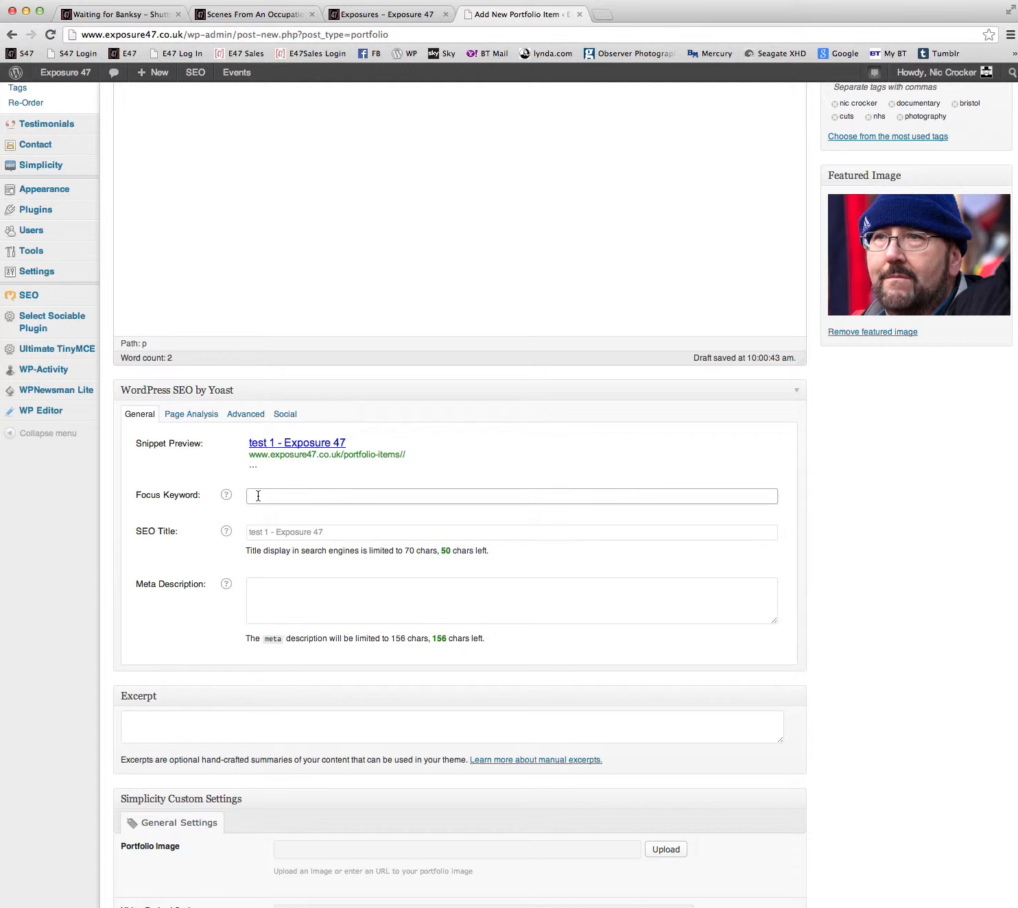
left_click(294, 493)
type("test")
left_click(267, 598)
scroll(287, 602, "up", 5)
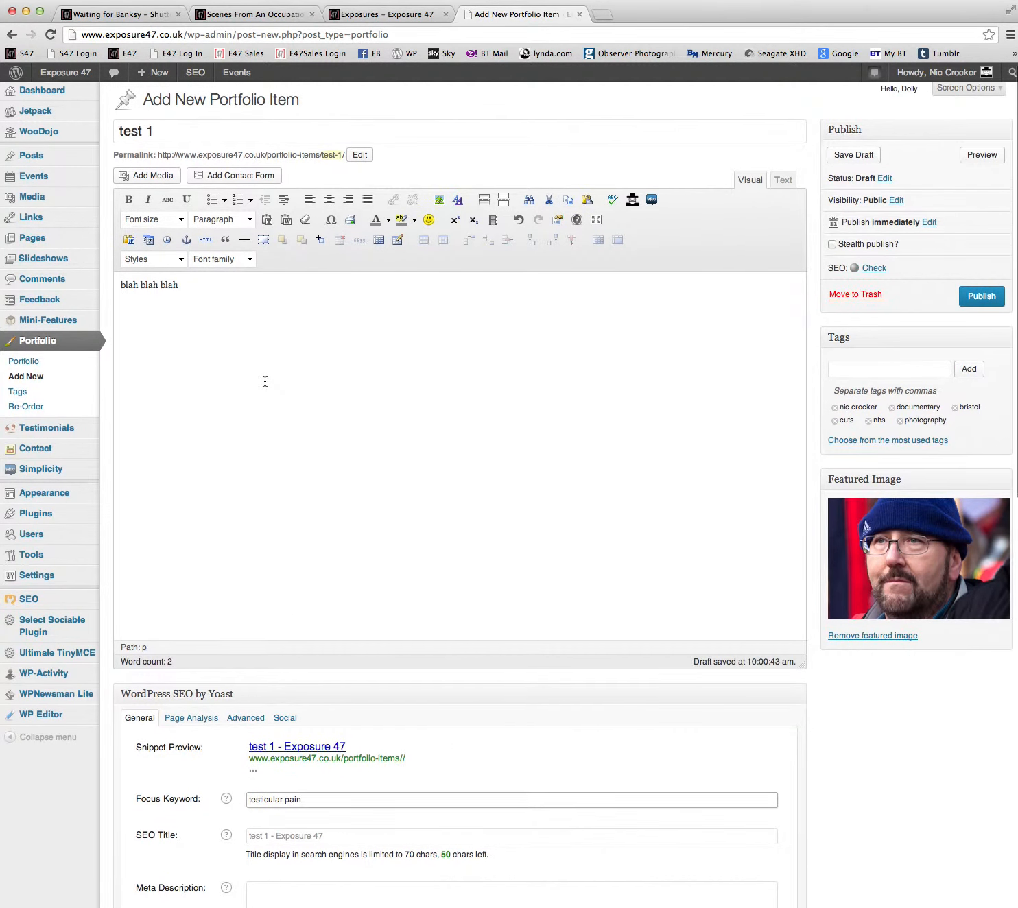
Set the portfolio item's SEO focus keyword to "test", choosing the matching suggestion.
scroll(265, 382, "down", 1)
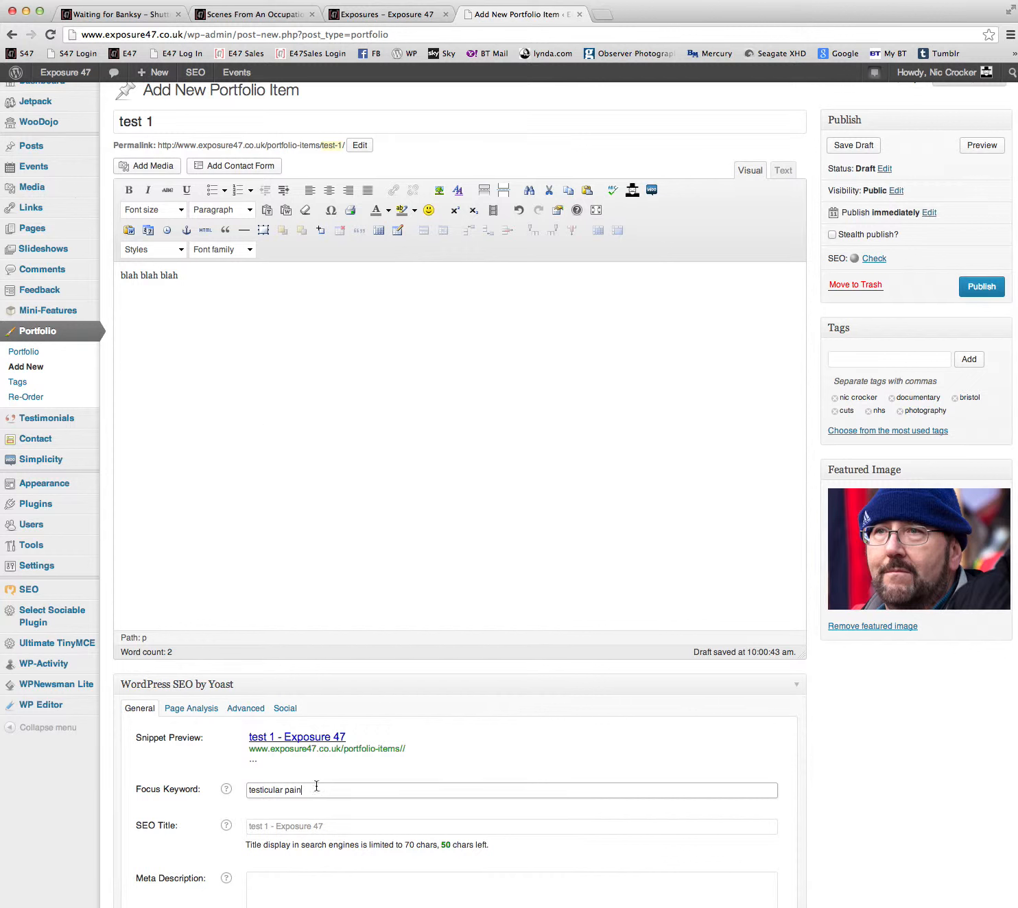
left_click_drag(308, 792, 221, 788)
type("test")
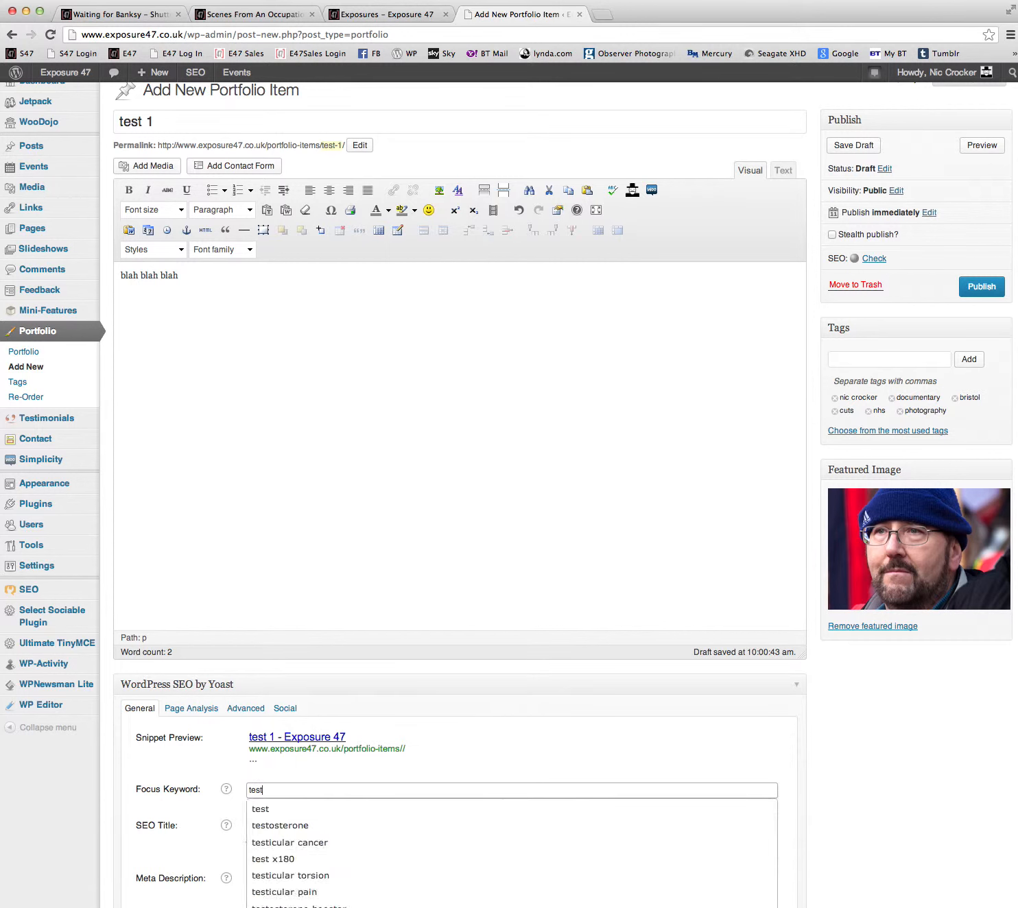
left_click(272, 812)
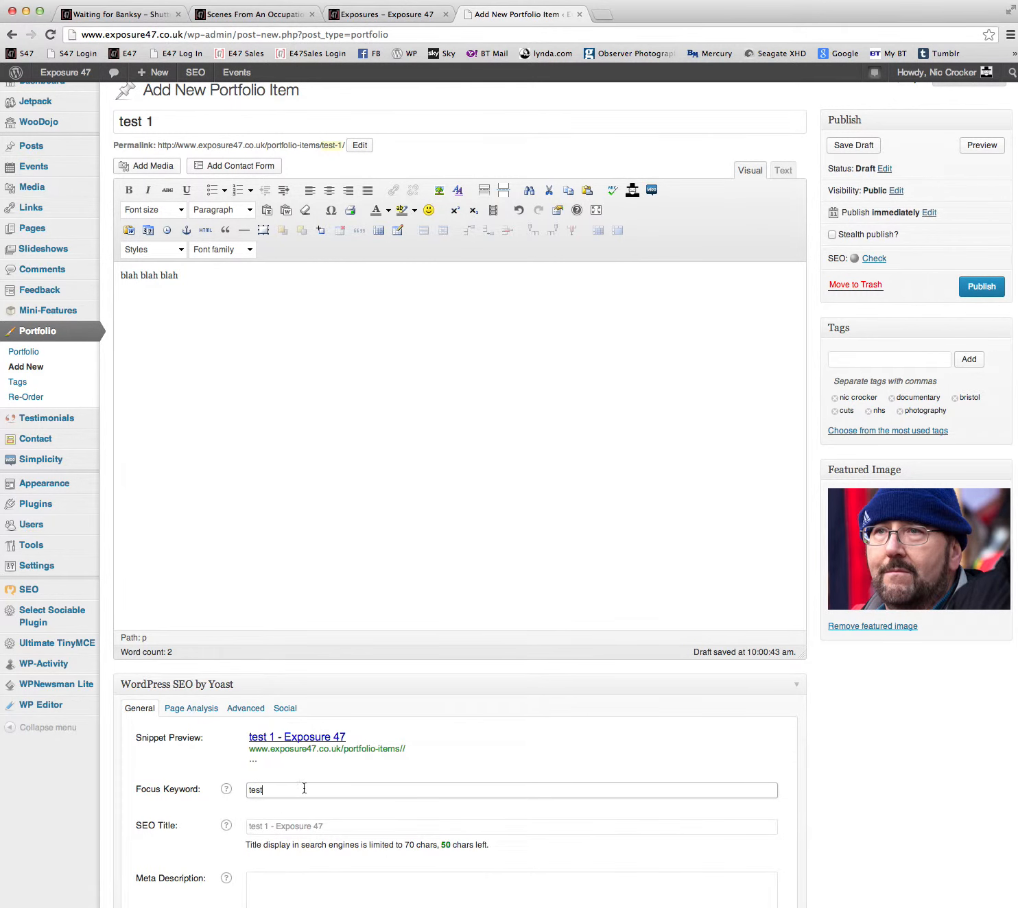
left_click(764, 746)
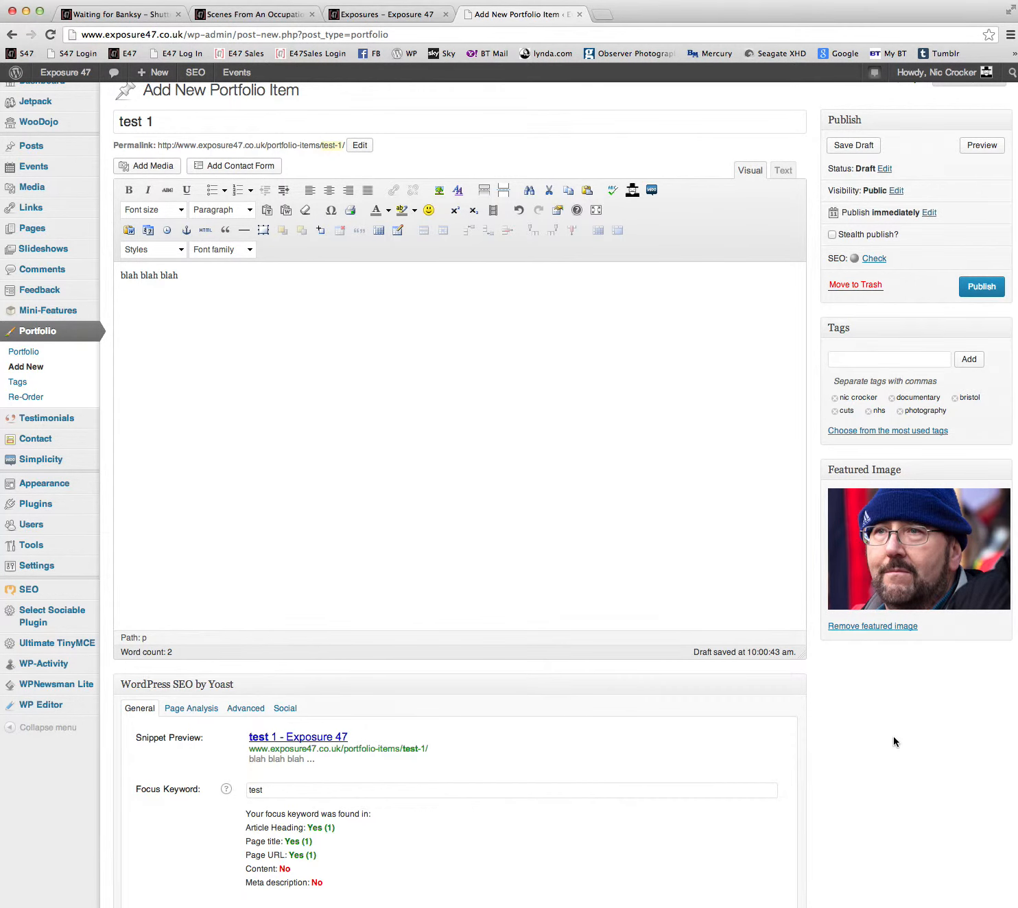
Review the publish date options, leave the timing at immediately, and publish the portfolio item.
scroll(894, 742, "down", 3)
scroll(894, 741, "up", 4)
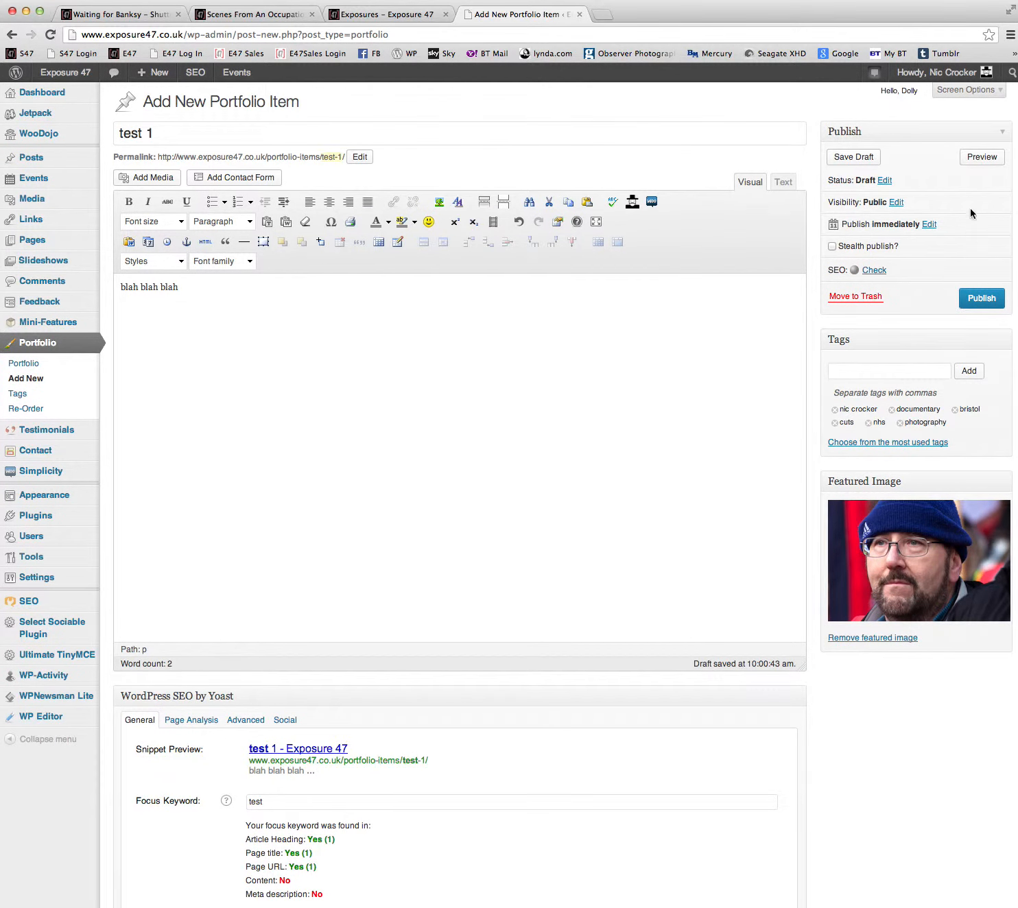
left_click(930, 224)
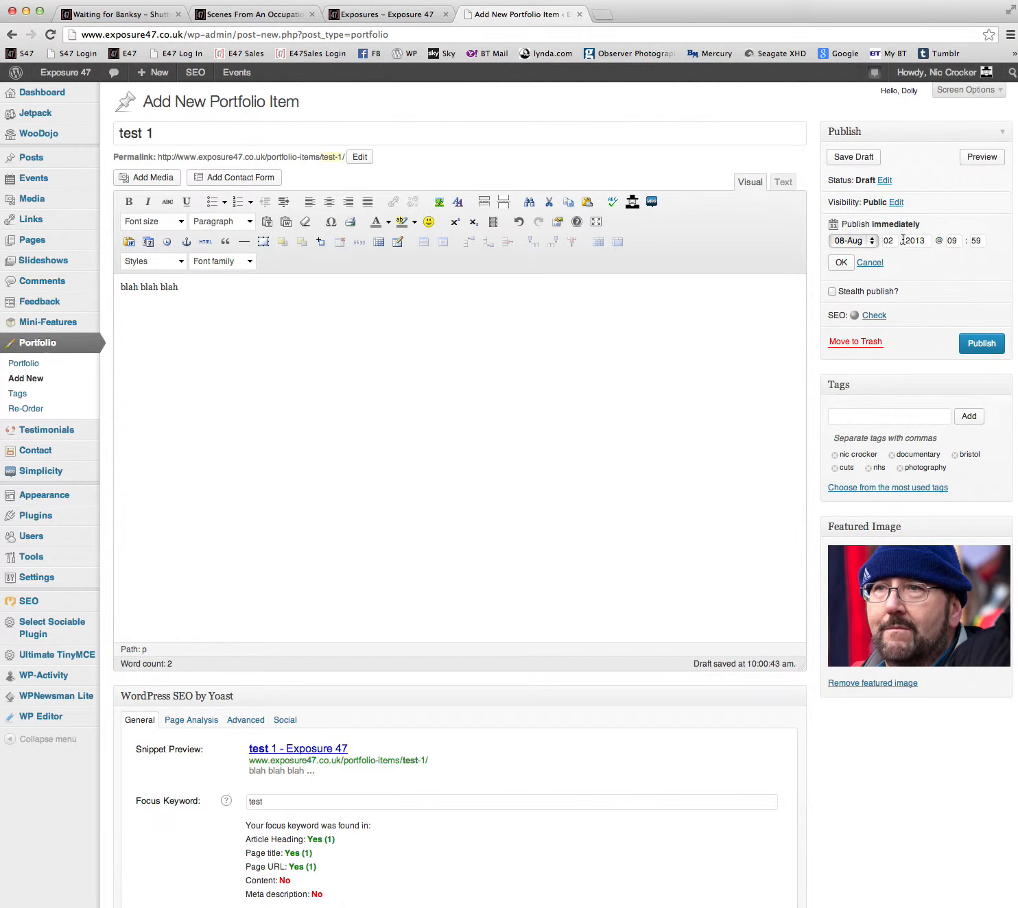
left_click(871, 263)
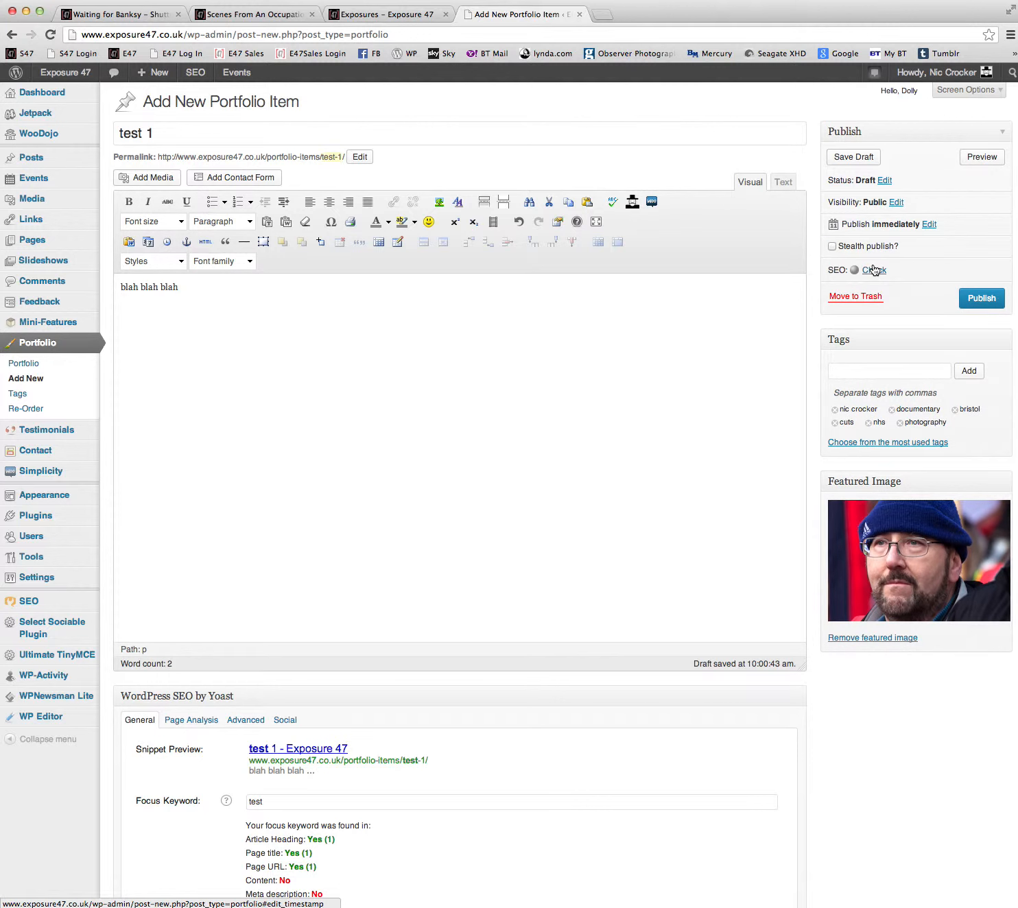
left_click(982, 299)
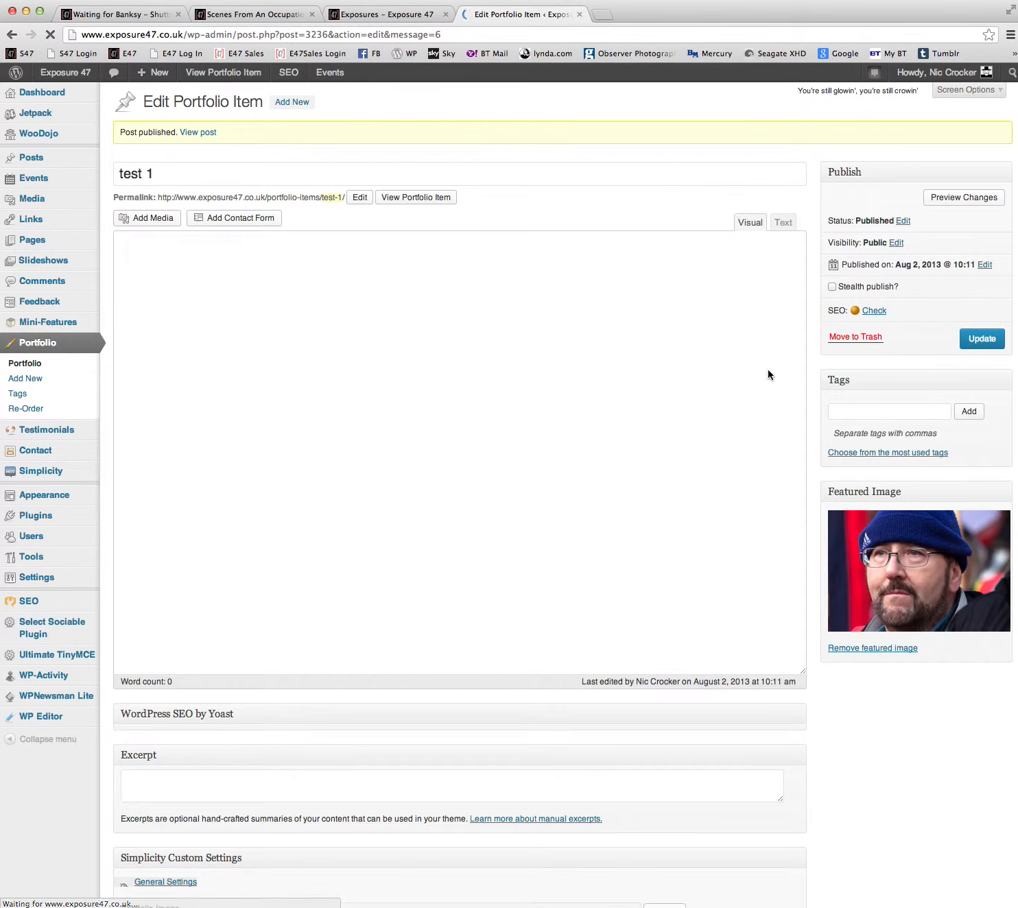
Refresh the live Exposures page and open the newly published "test 1" portfolio item.
left_click(365, 15)
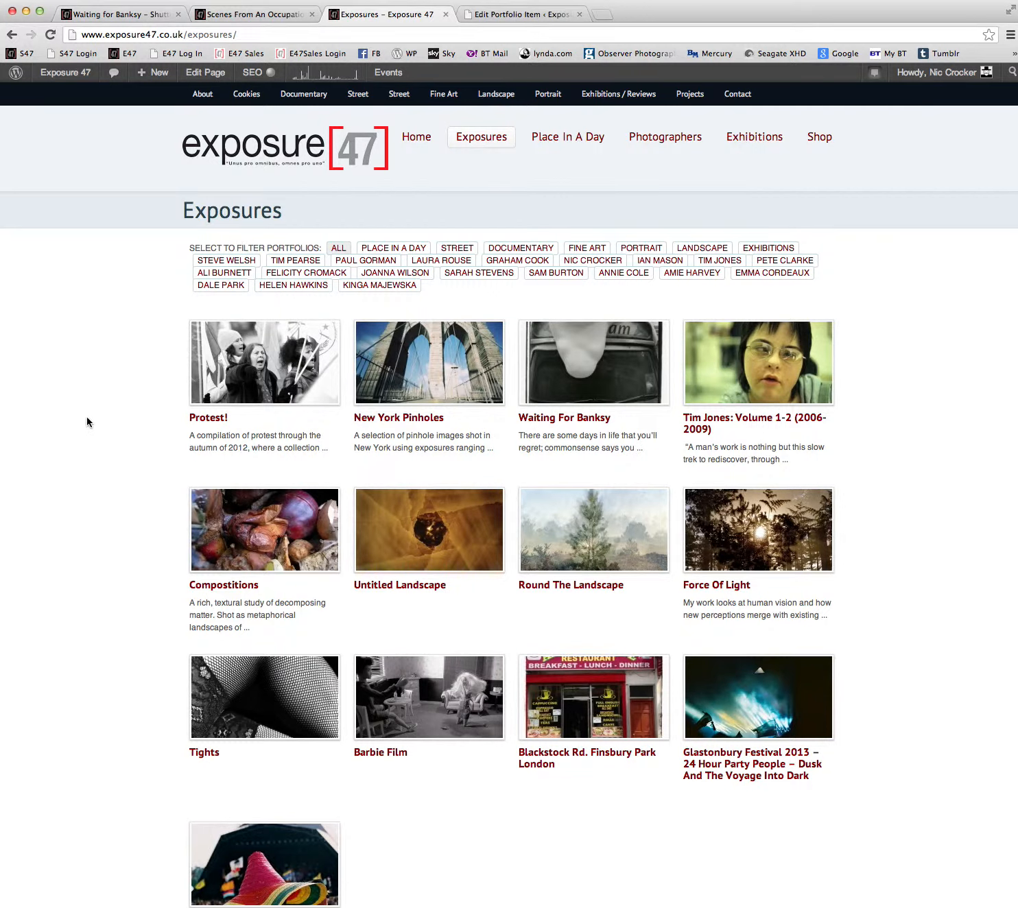
key("super+r")
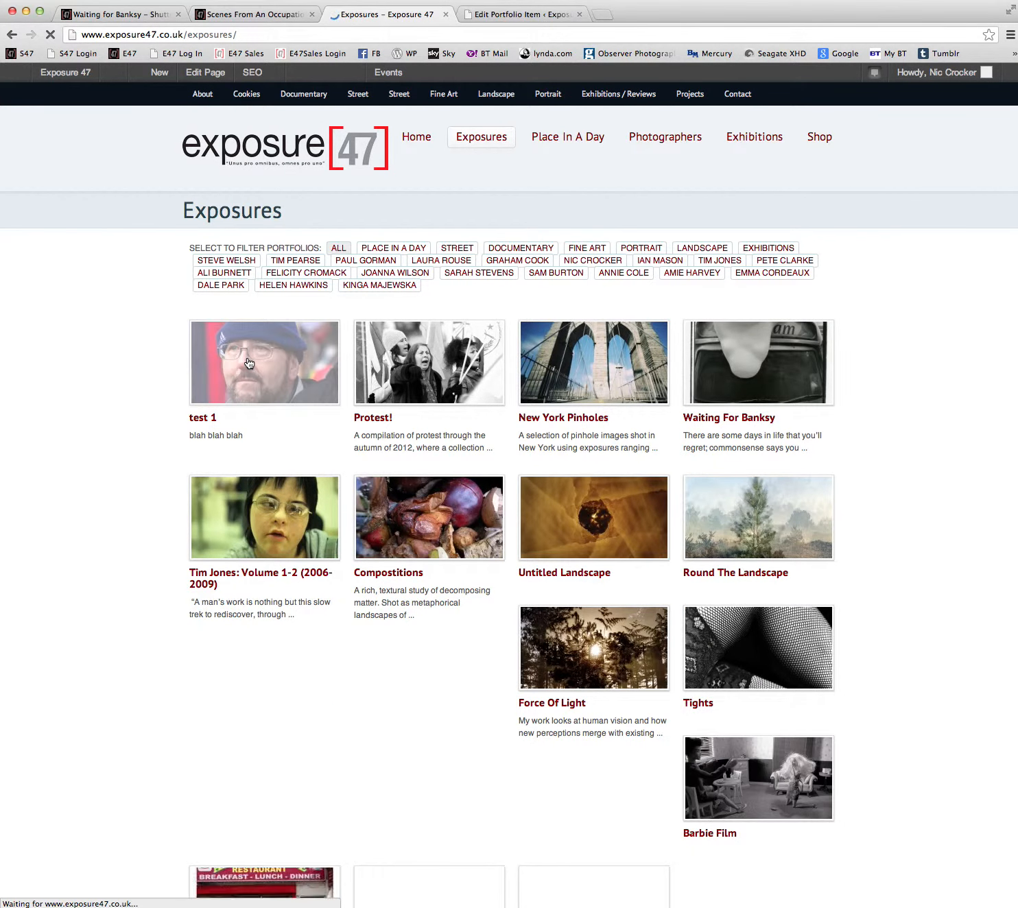
left_click(249, 363)
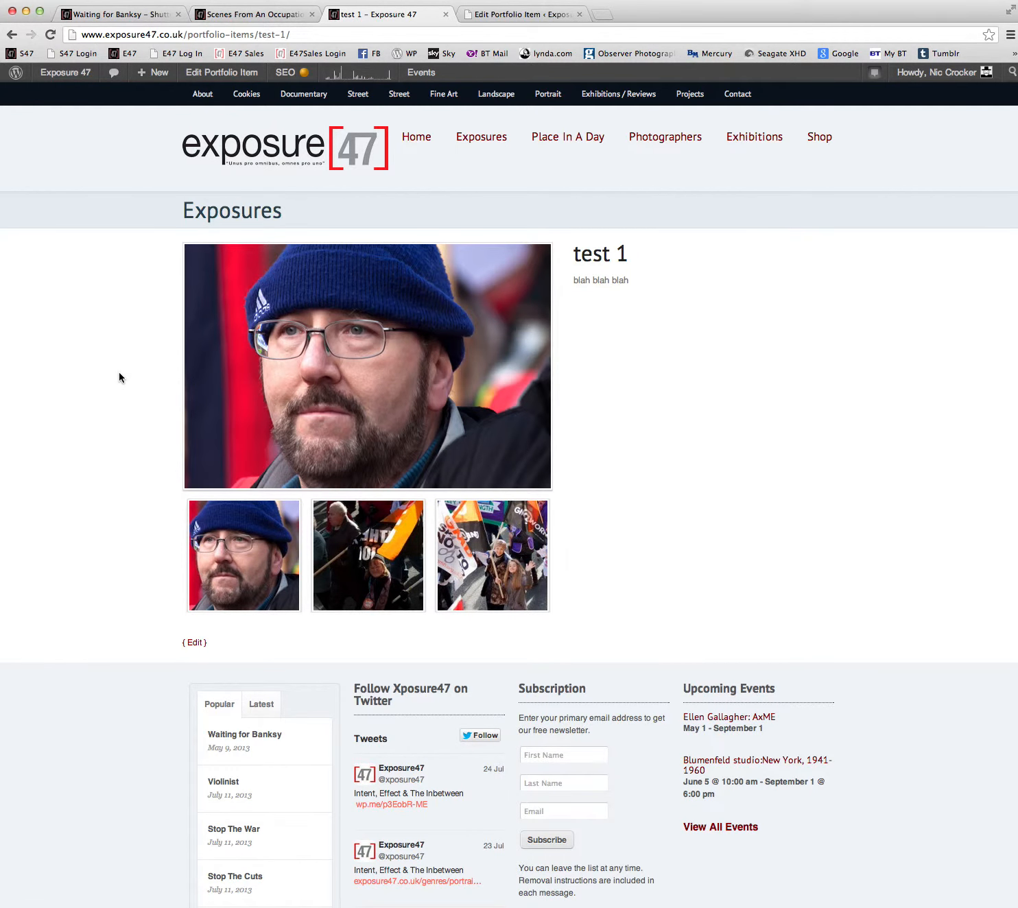
View the "test 1" item's images enlarged in the lightbox, cycle through all of them, and close the lightbox.
left_click(387, 401)
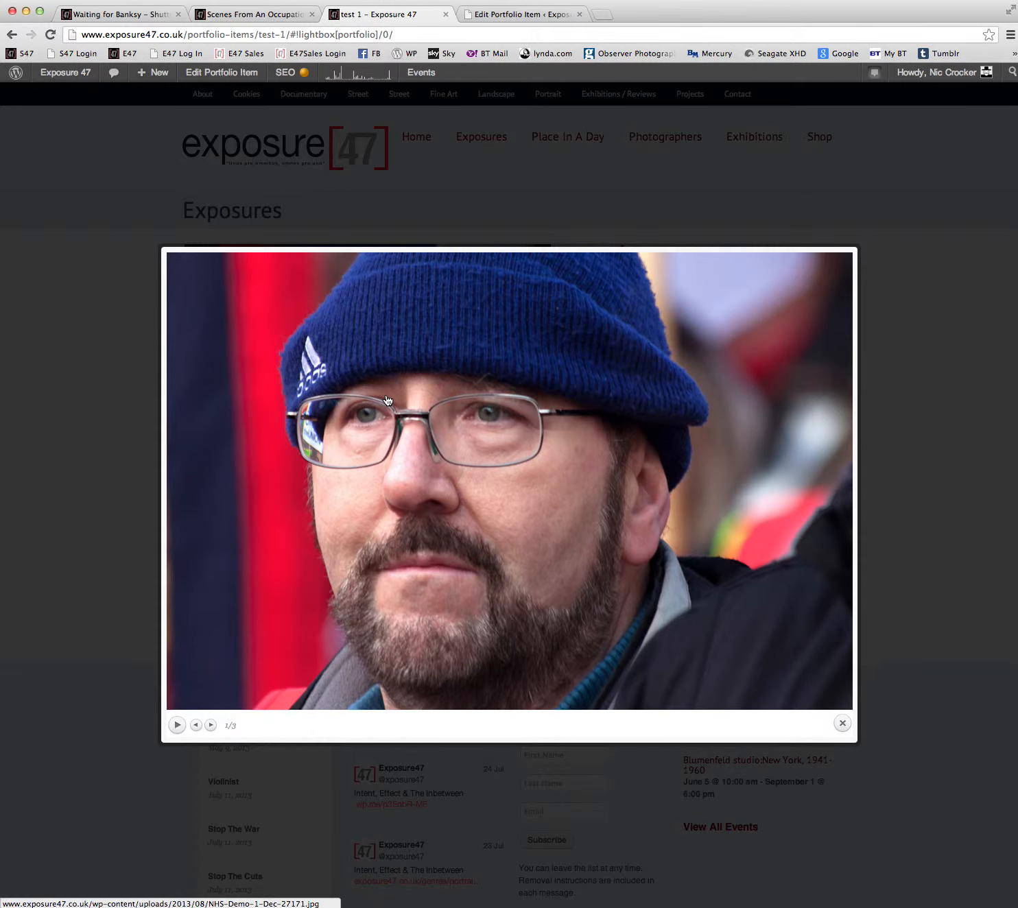
key("Right")
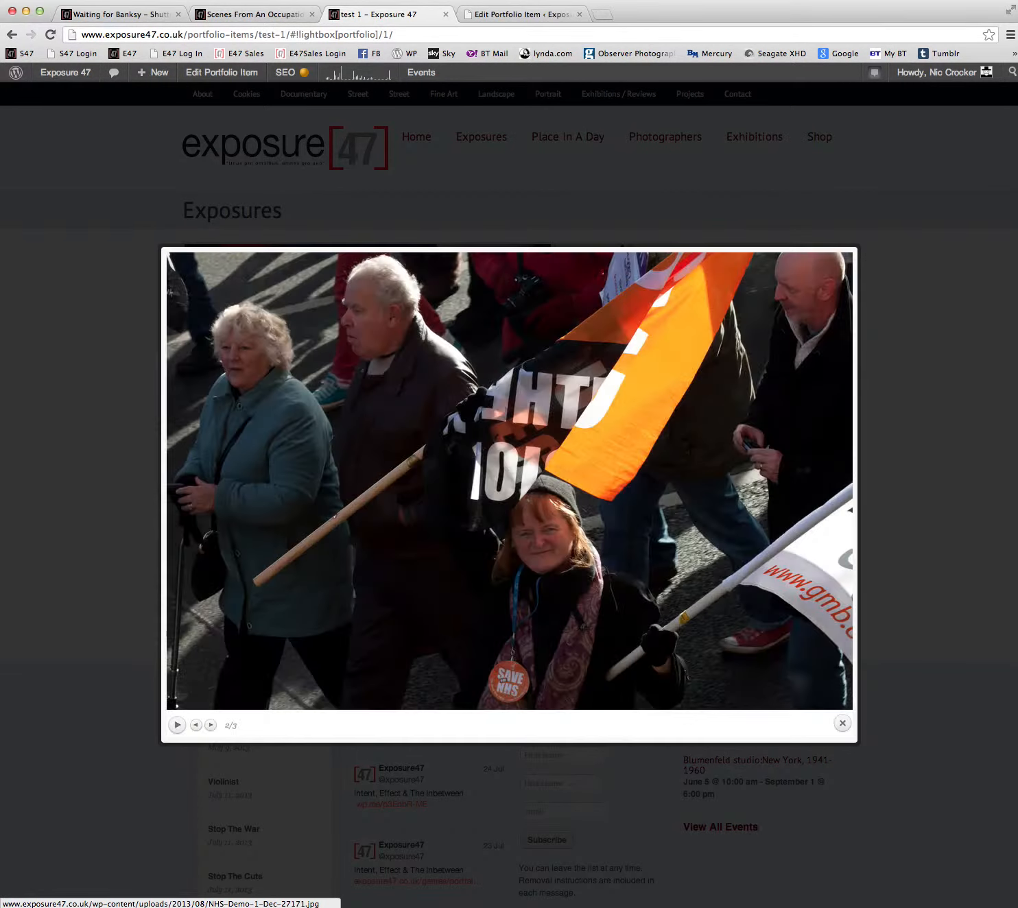
key("Right")
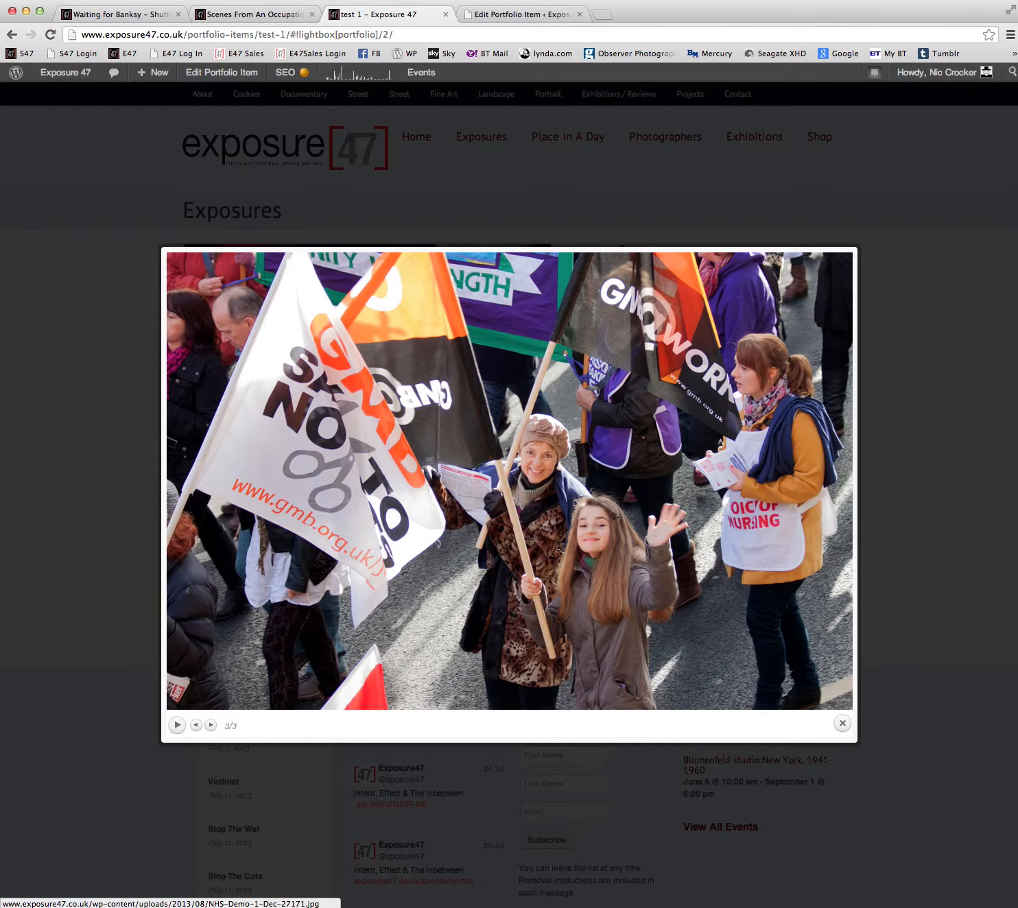
key("Right")
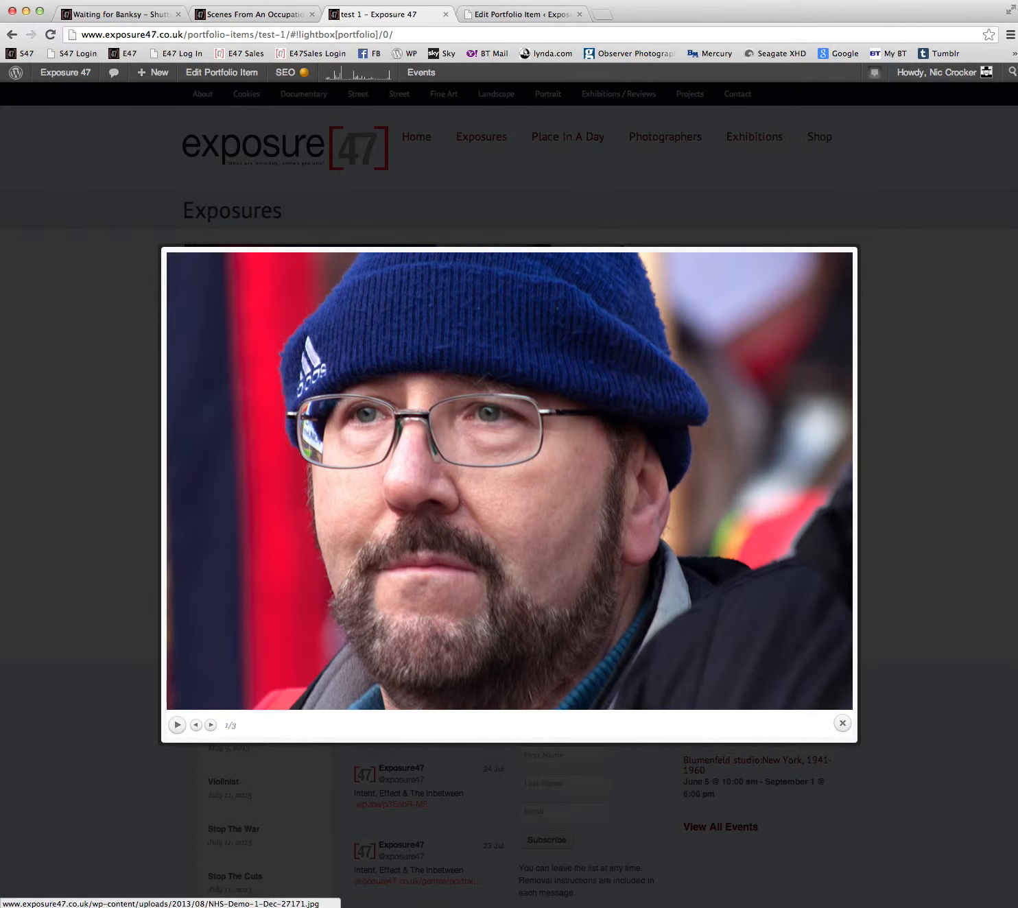
key("Right")
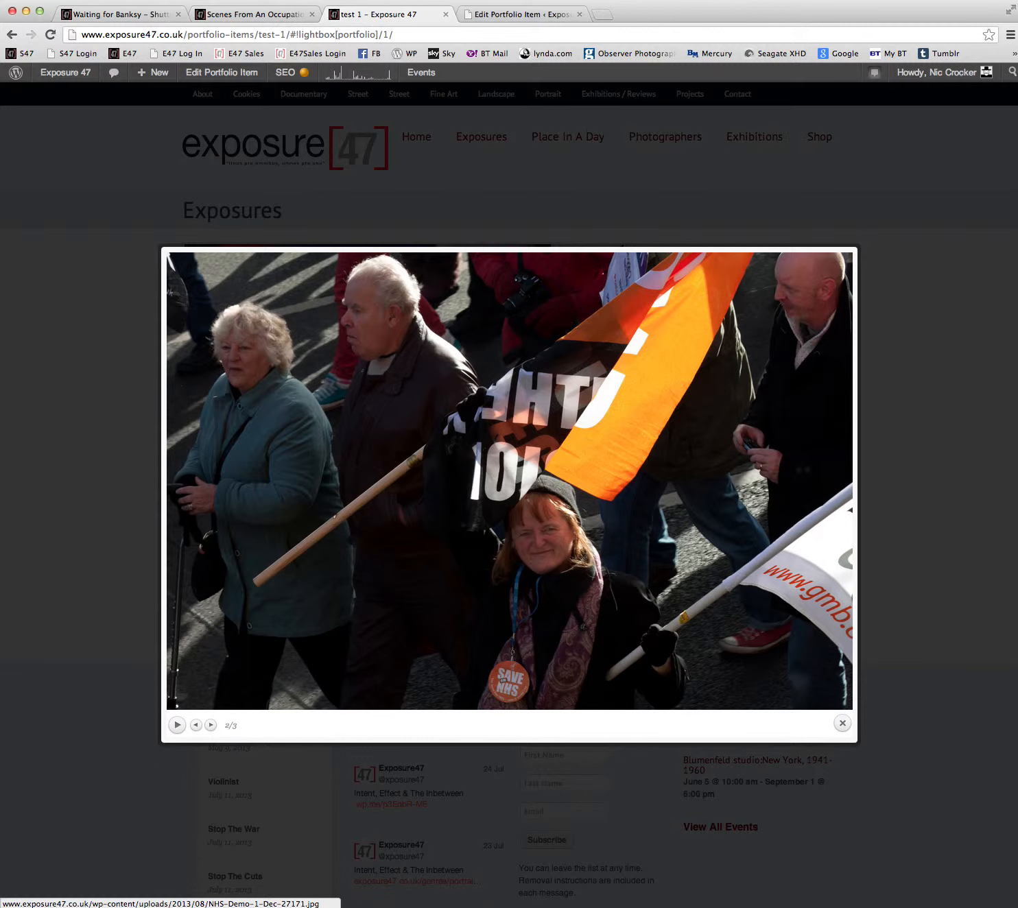
key("Right")
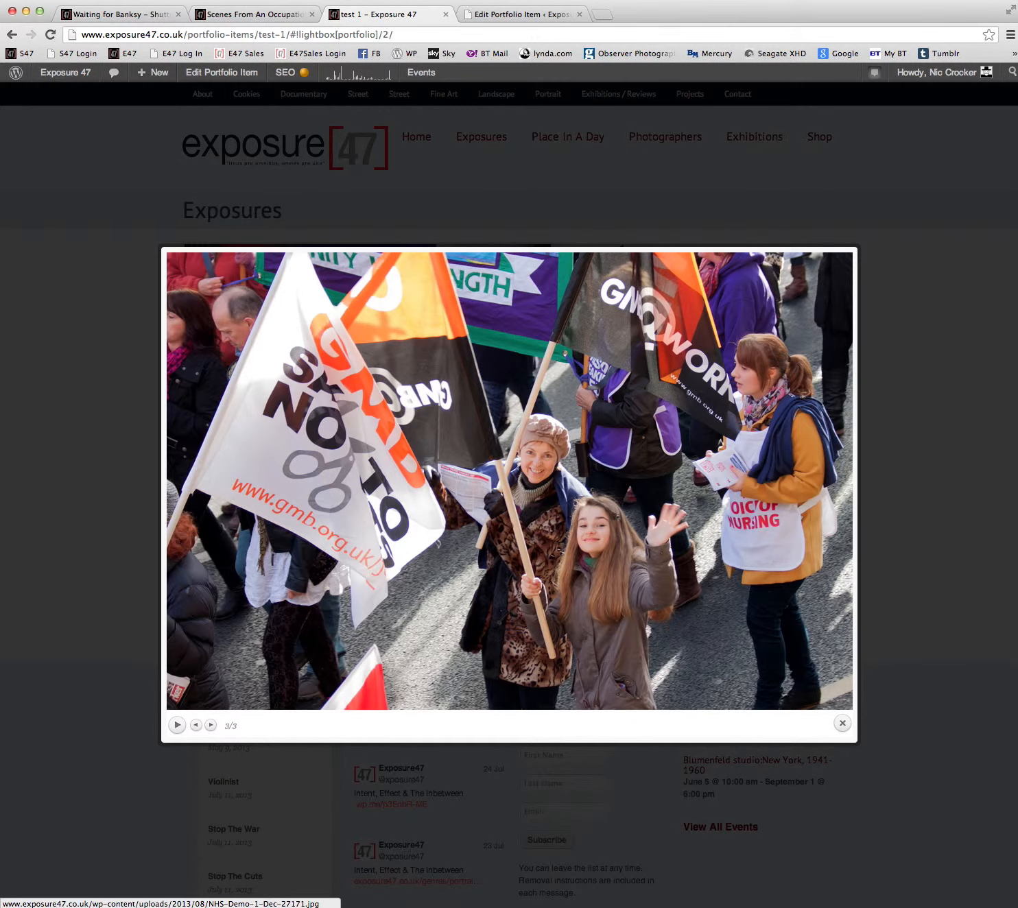
key("Right")
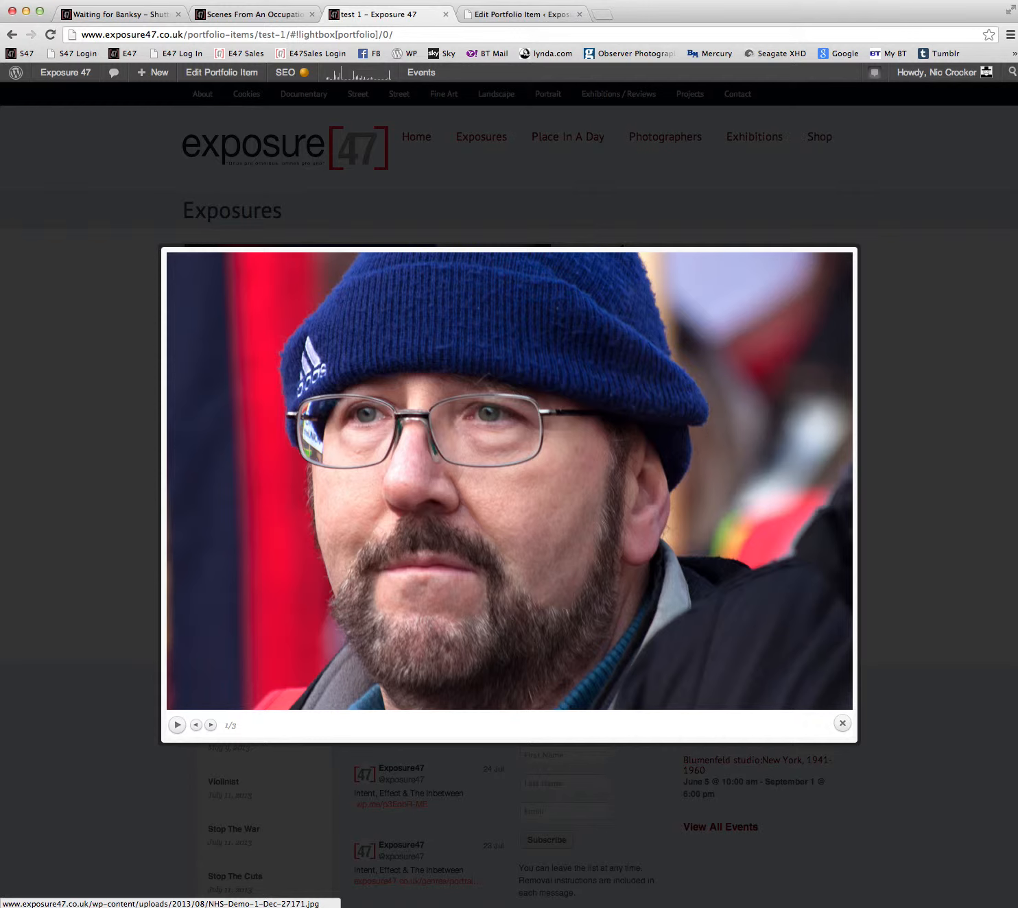
key("Right")
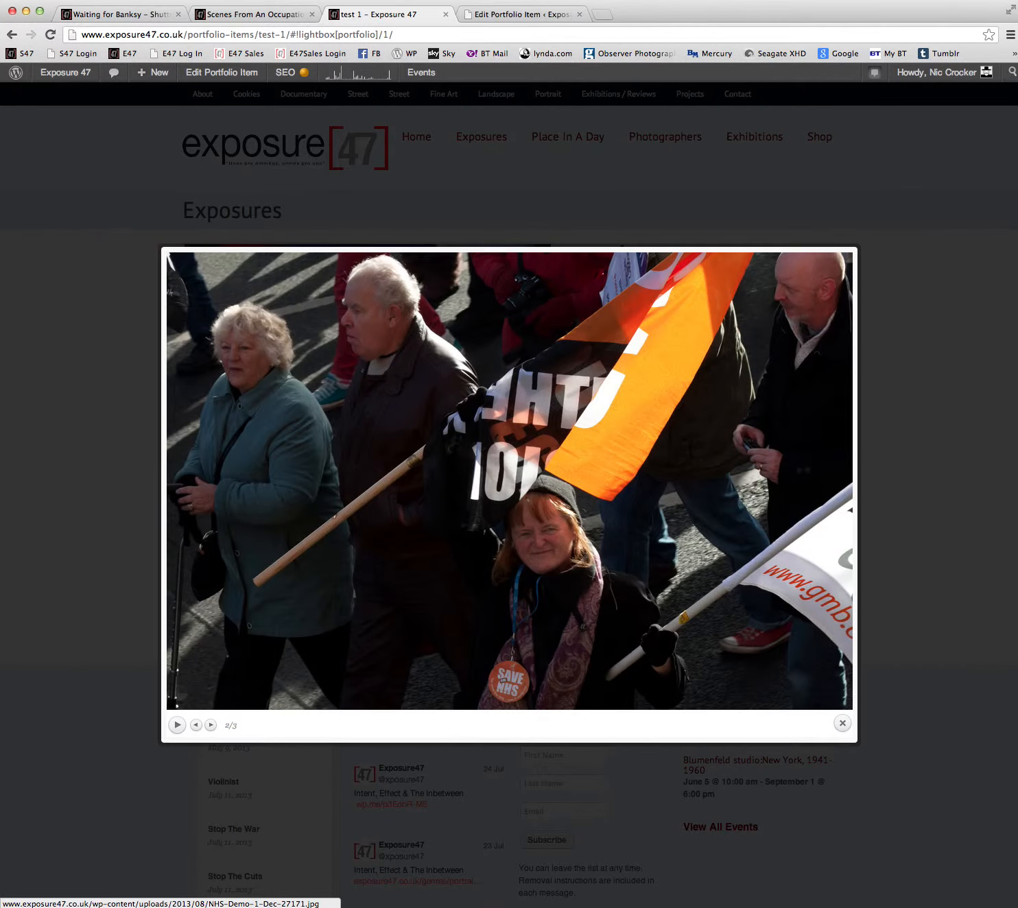
key("Right")
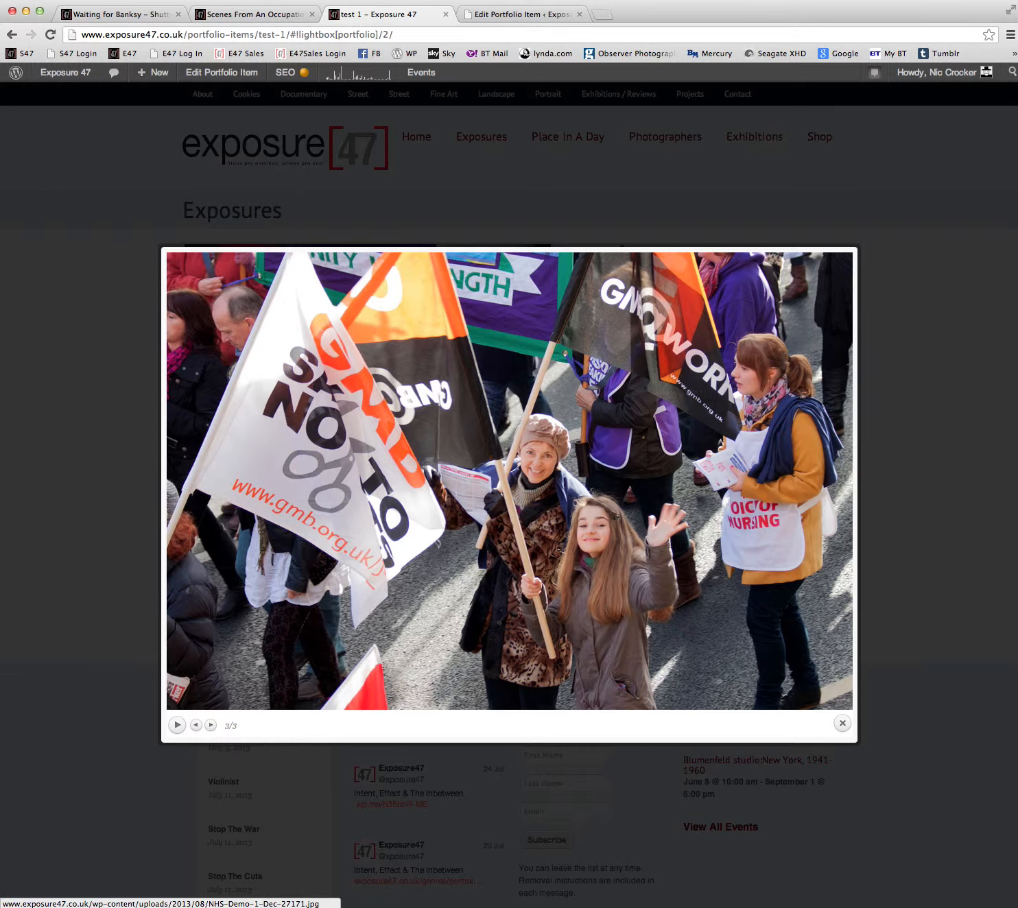
key("Right")
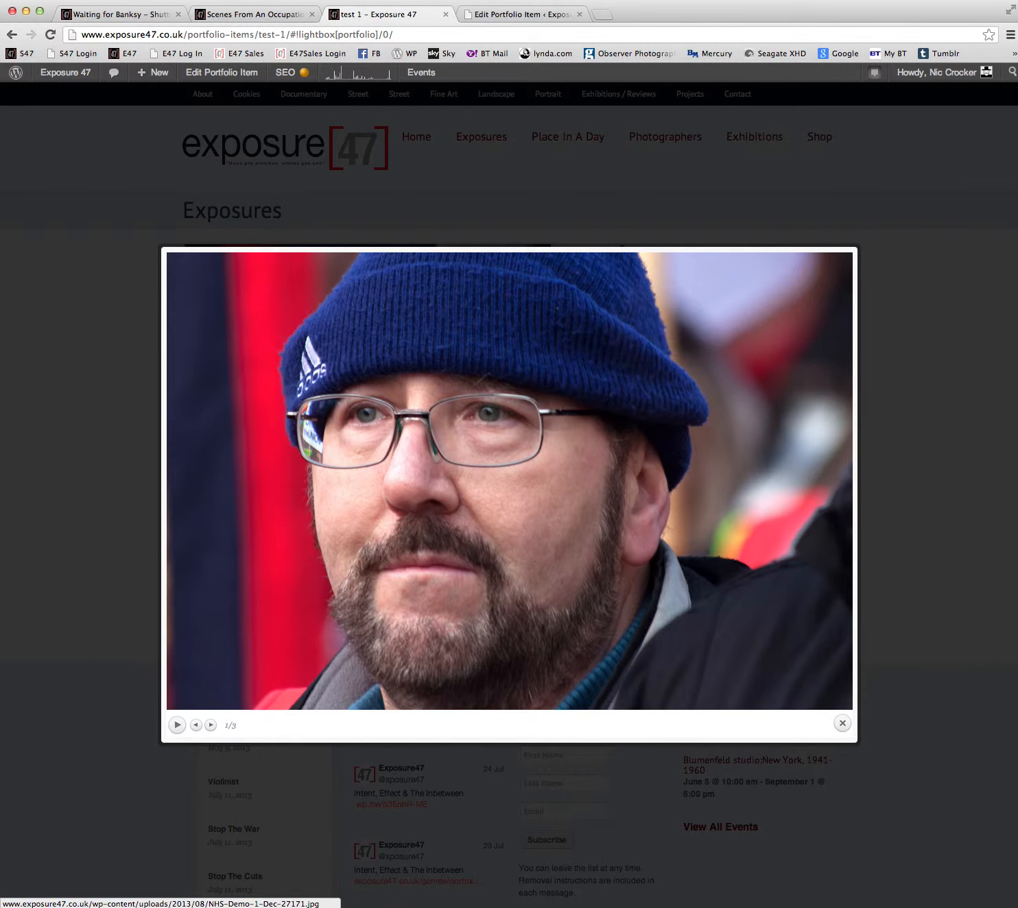
key("Right")
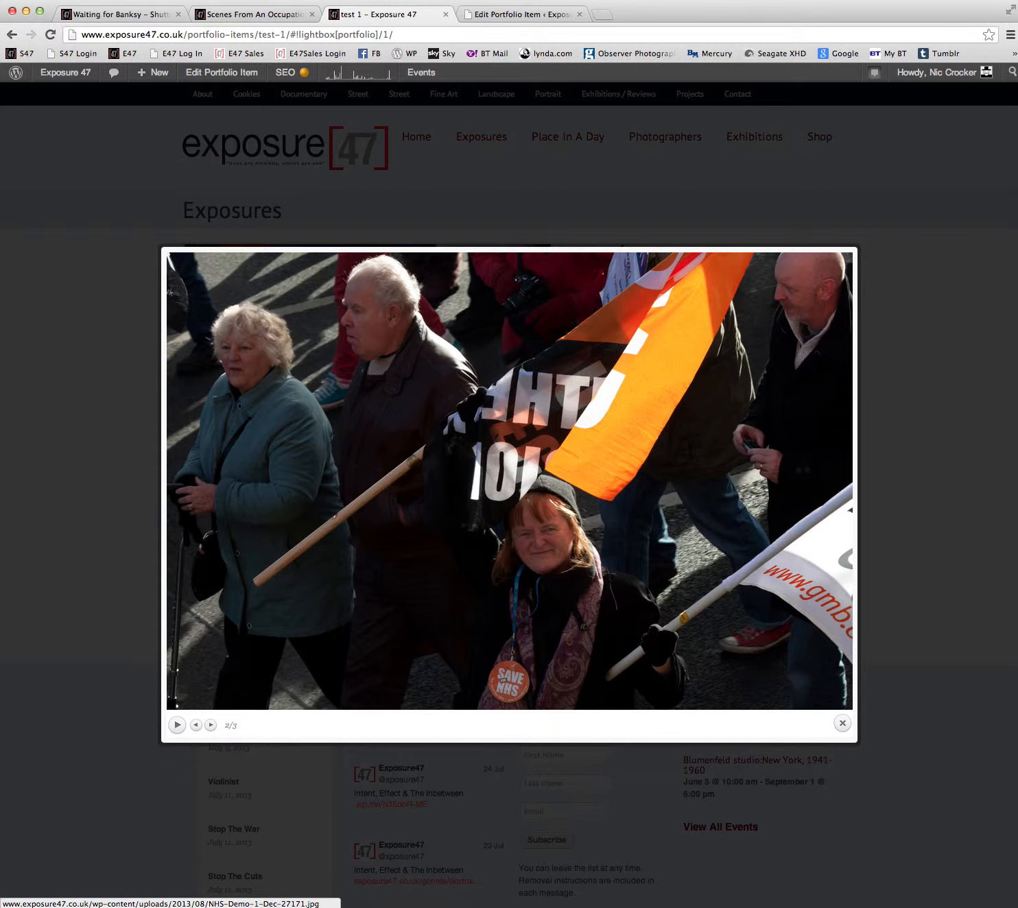
key("Escape")
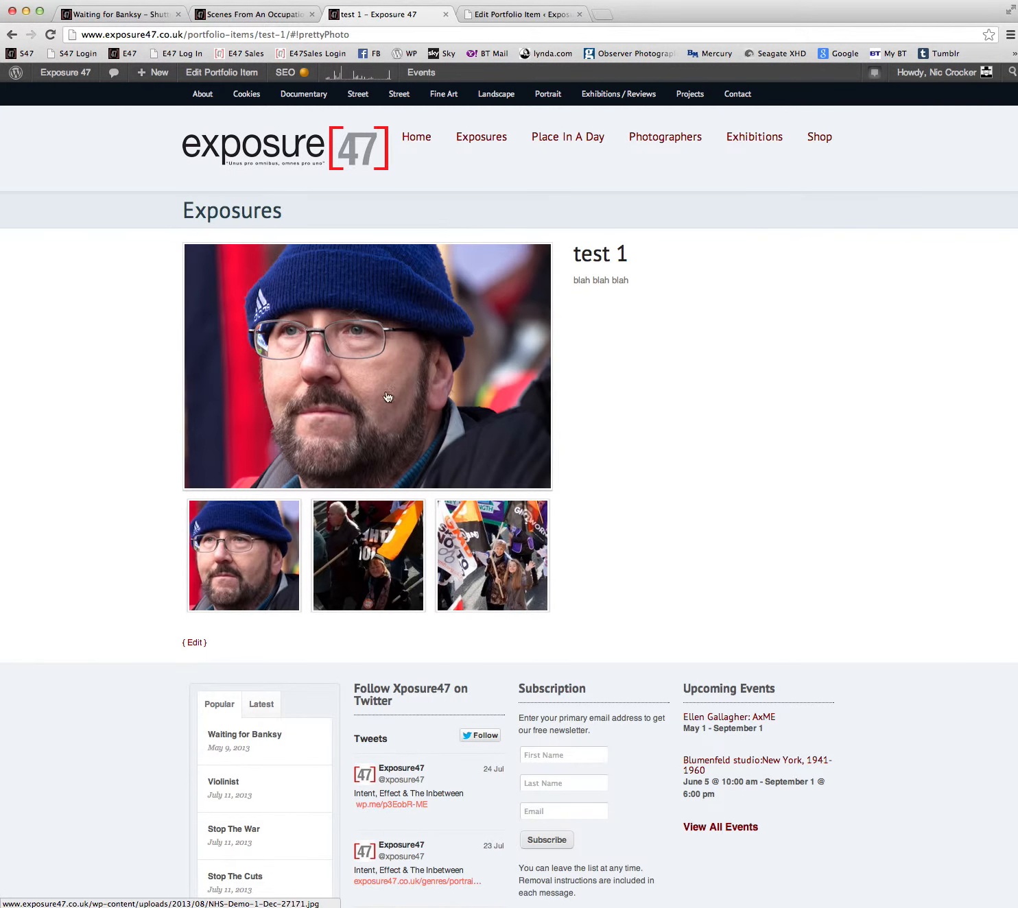
Check the tags on the portfolio item's edit page, then return to the live site and open the Exposures listing.
left_click(504, 14)
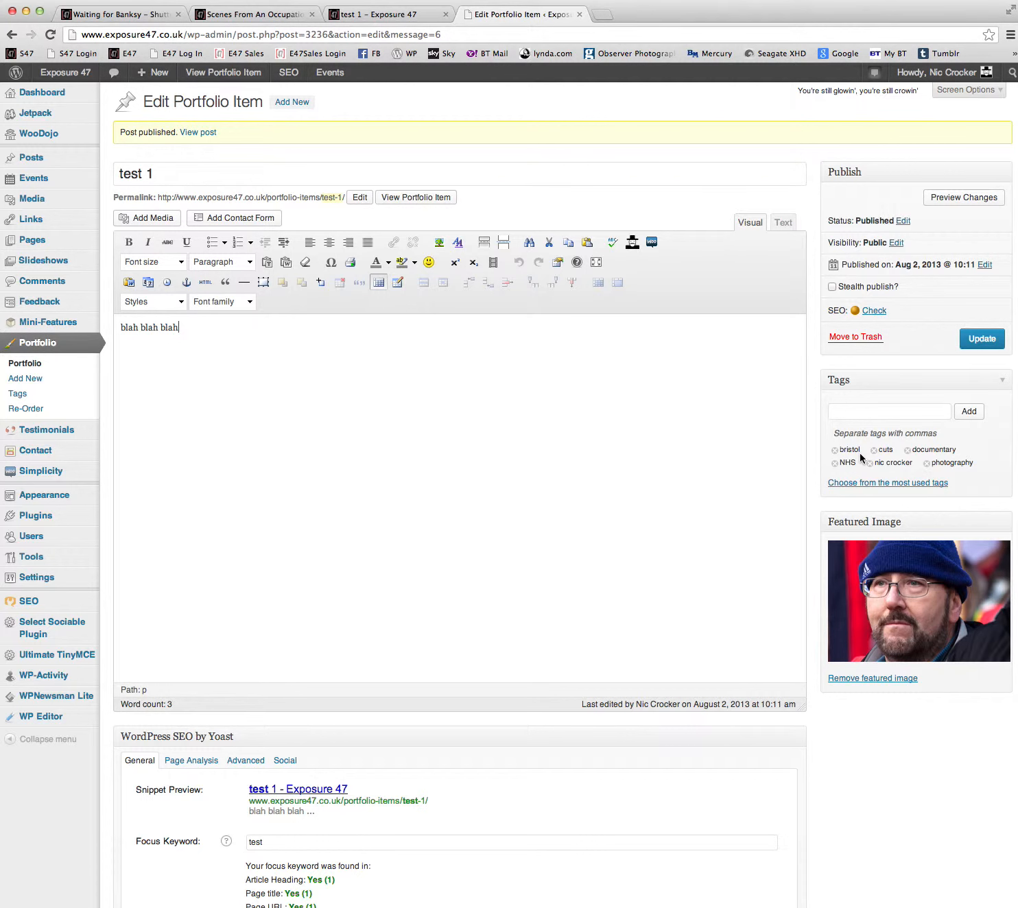
left_click(378, 14)
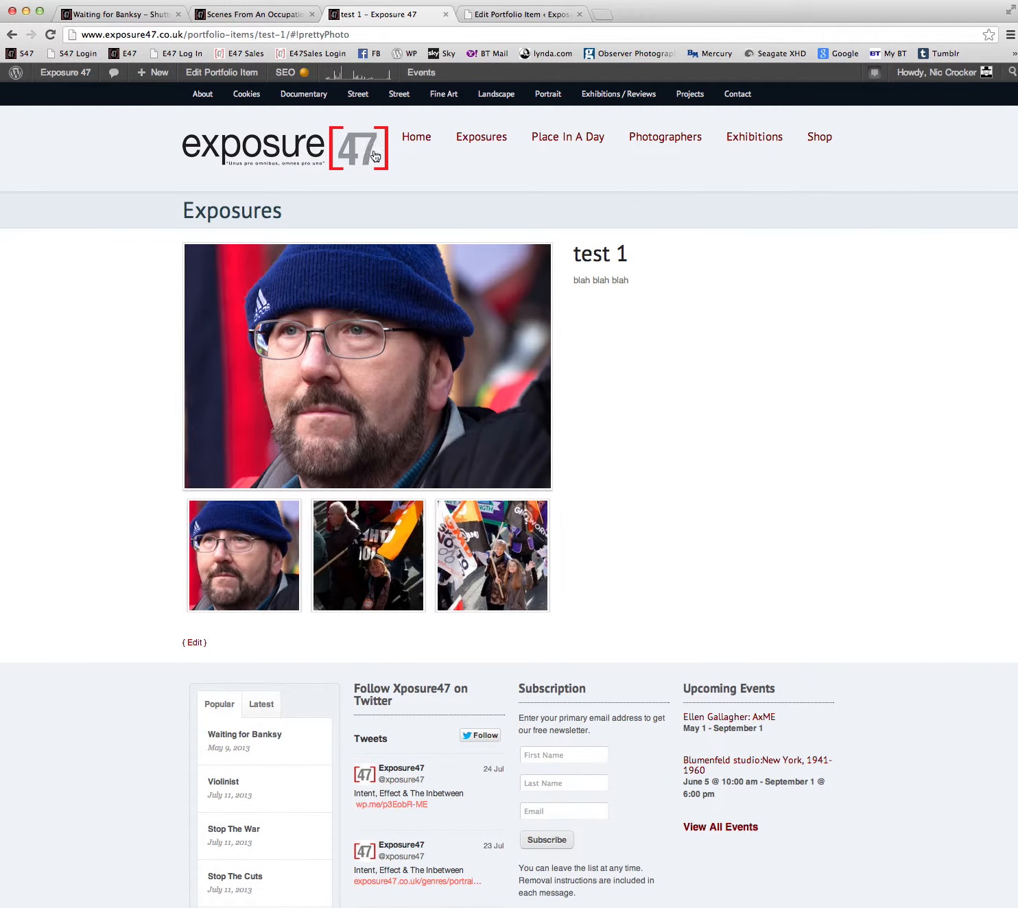
left_click(481, 143)
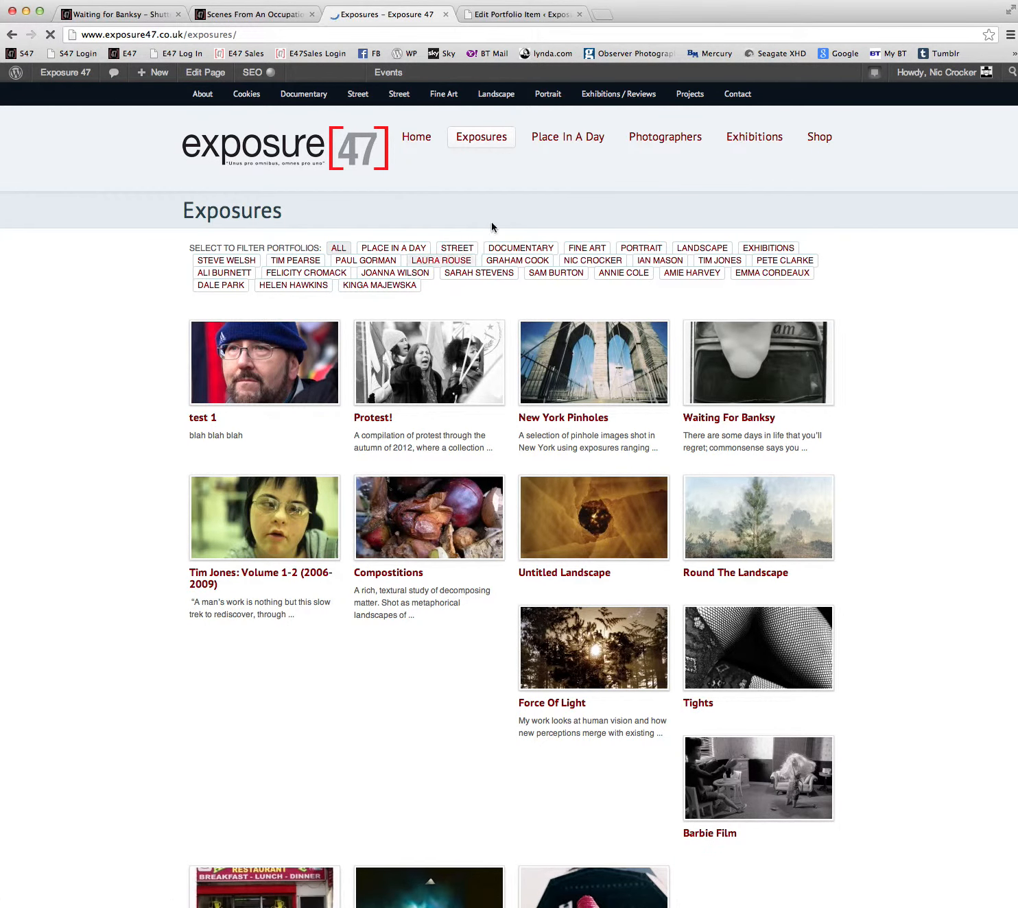
Return to the "test 1" edit page and review its featured image, SEO and publish settings.
left_click(516, 14)
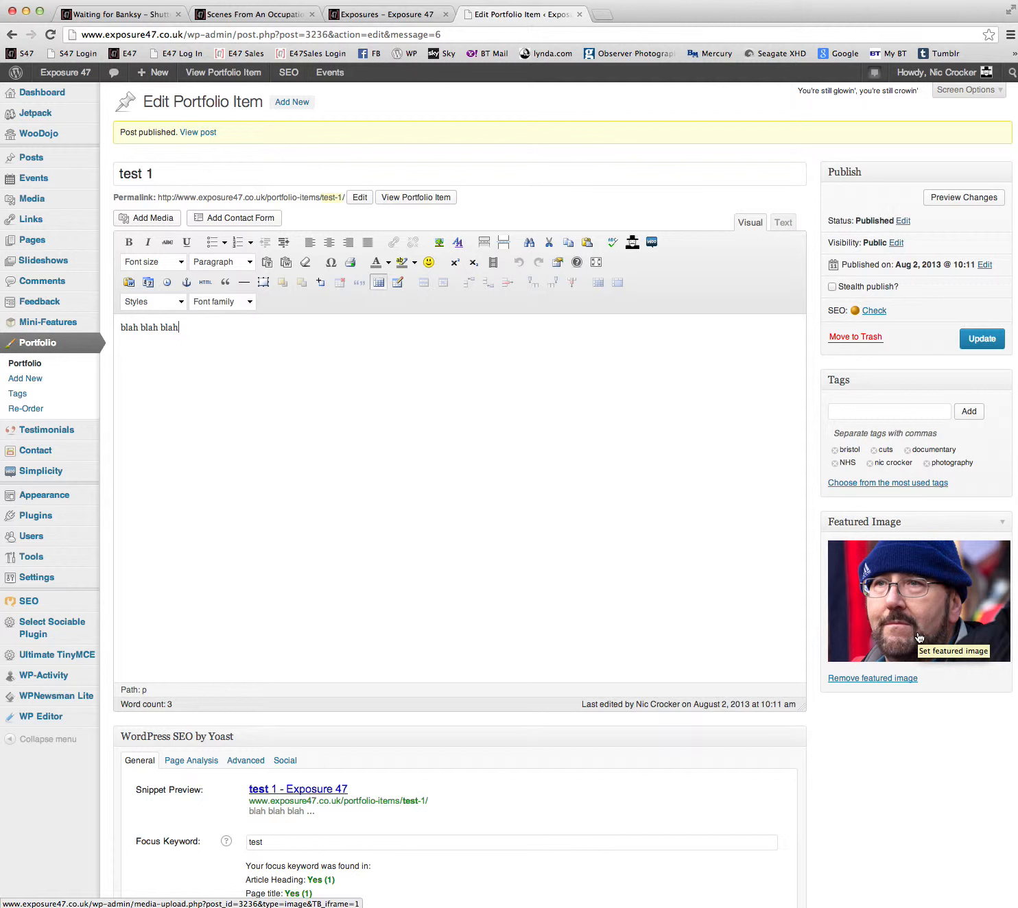
scroll(646, 753, "down", 5)
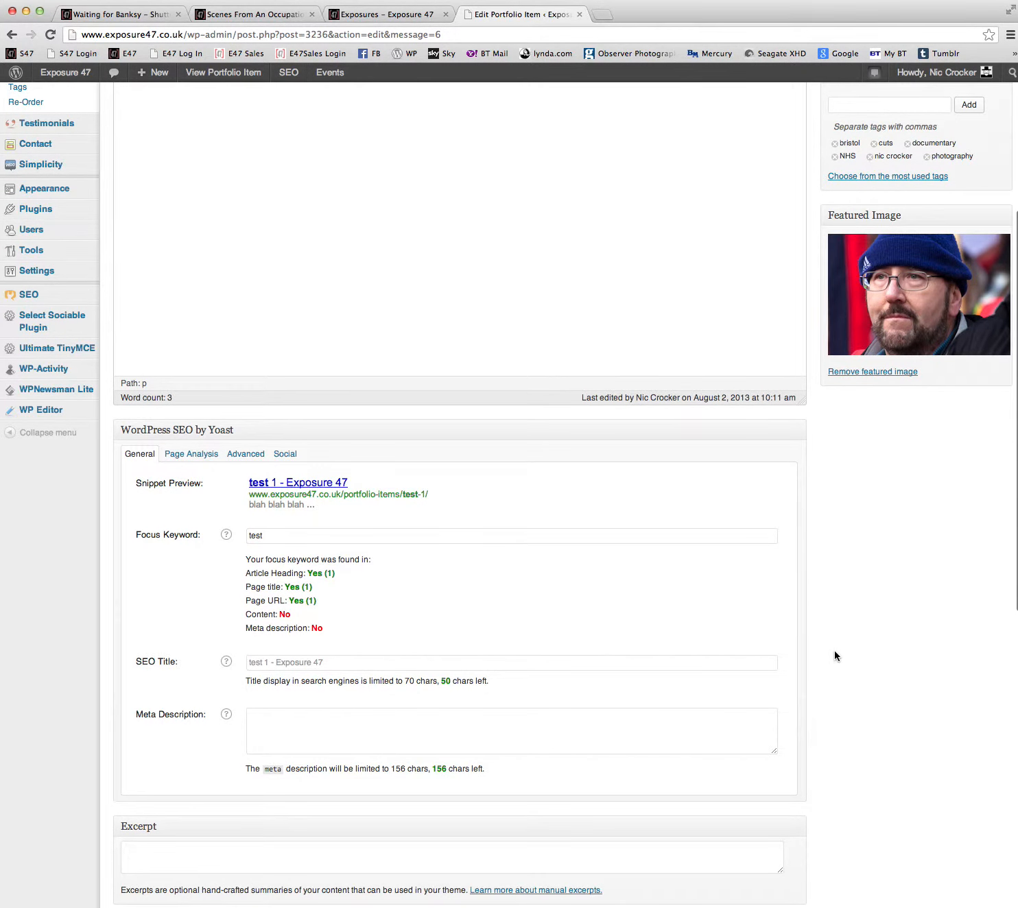
scroll(834, 650, "up", 5)
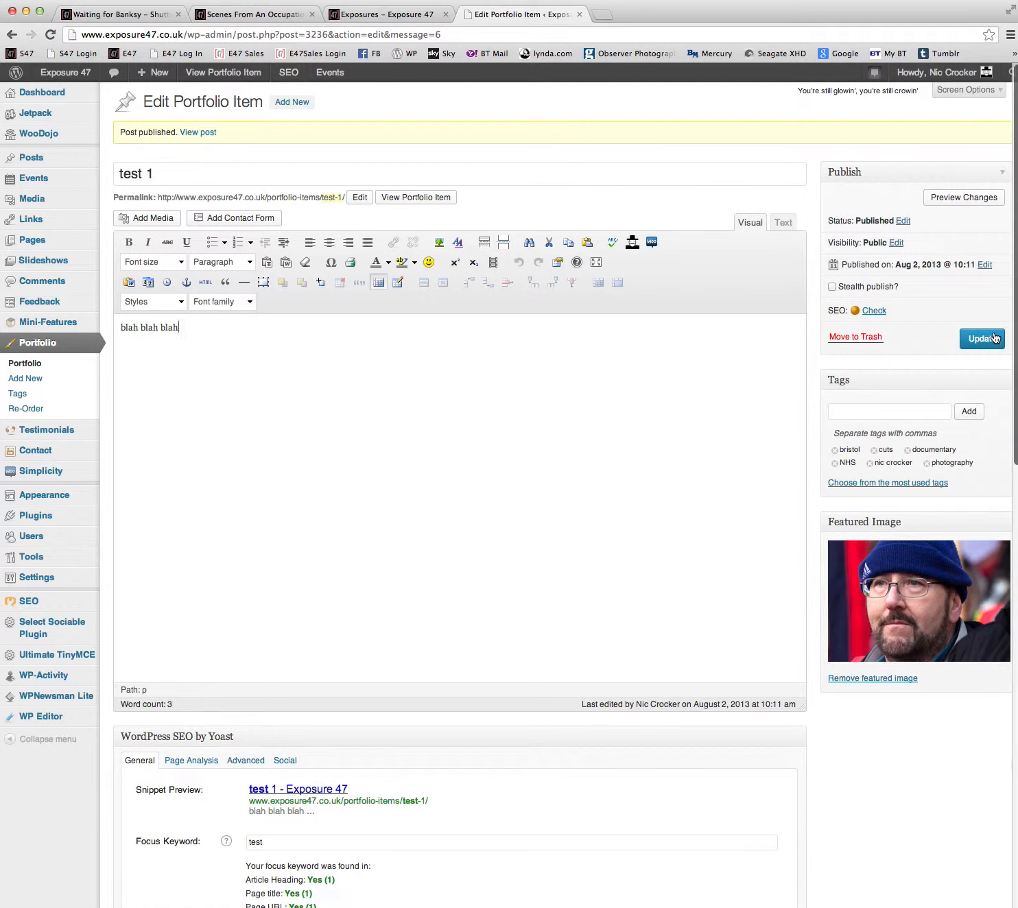